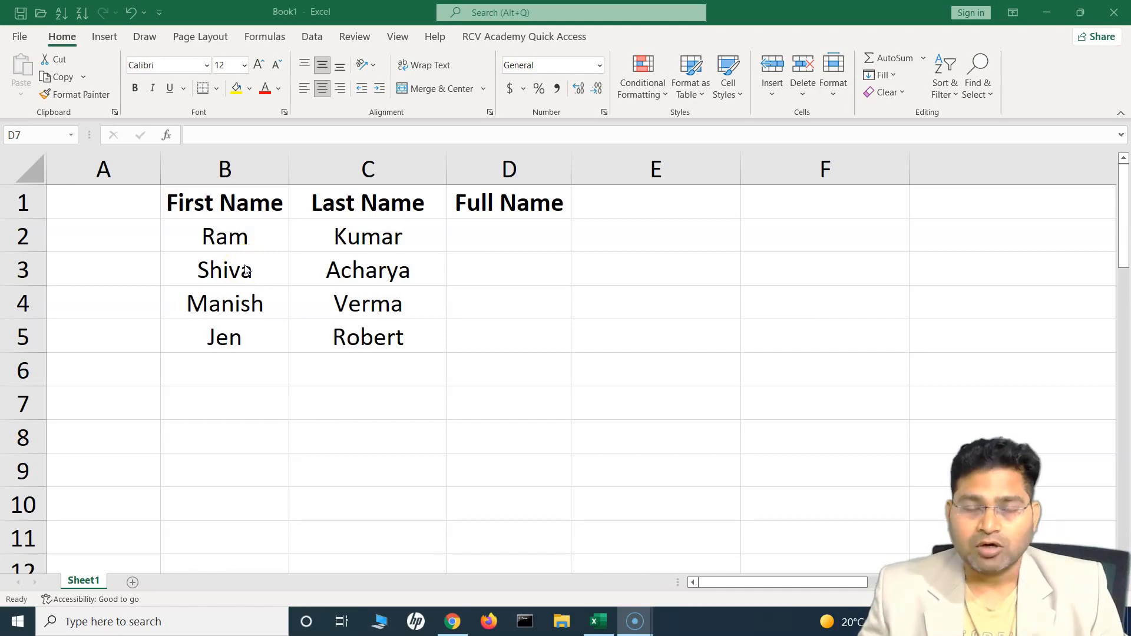
Step: Enter the first person's full name in D2, combining B2 and C2 with a space, and widen column D
click(510, 234)
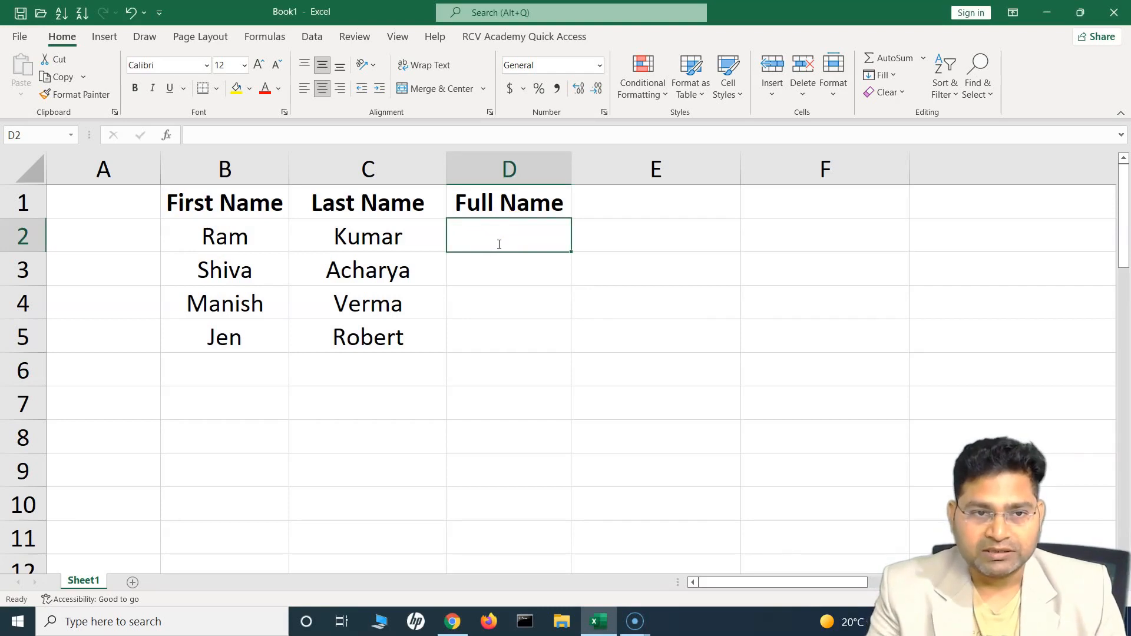
text(Ram Kumar)
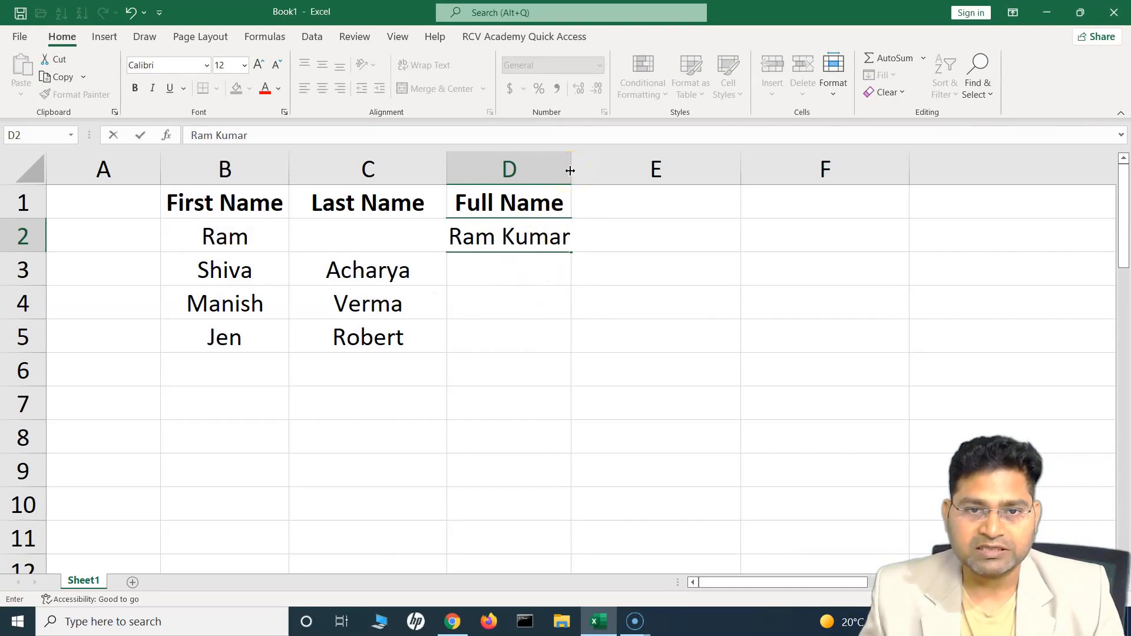
drag(569, 171, 626, 173)
click(506, 334)
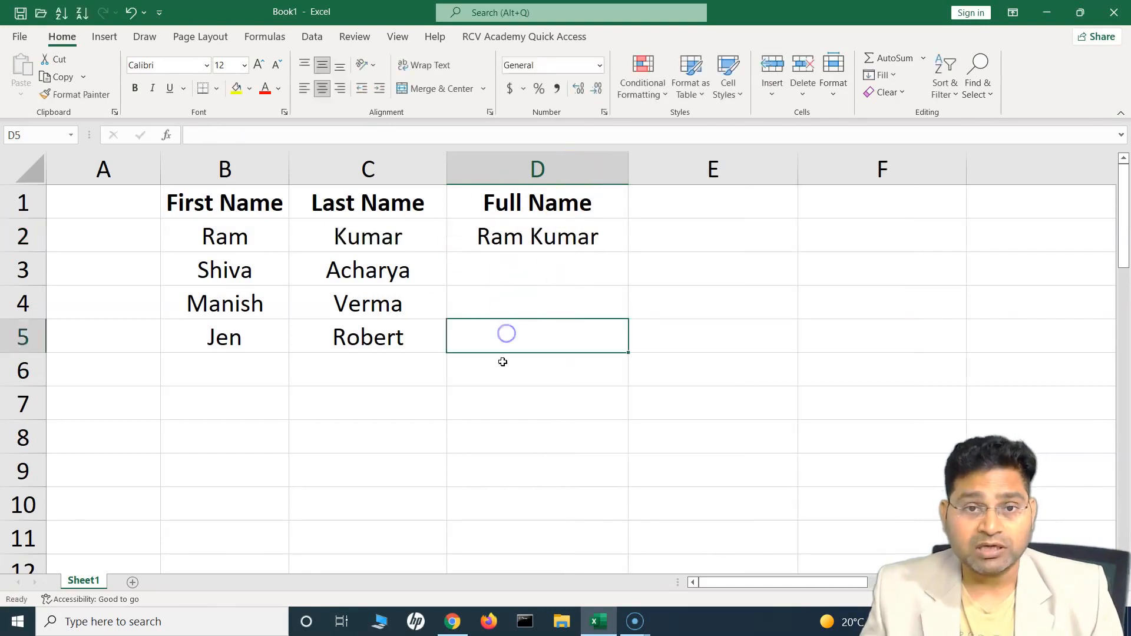
click(557, 241)
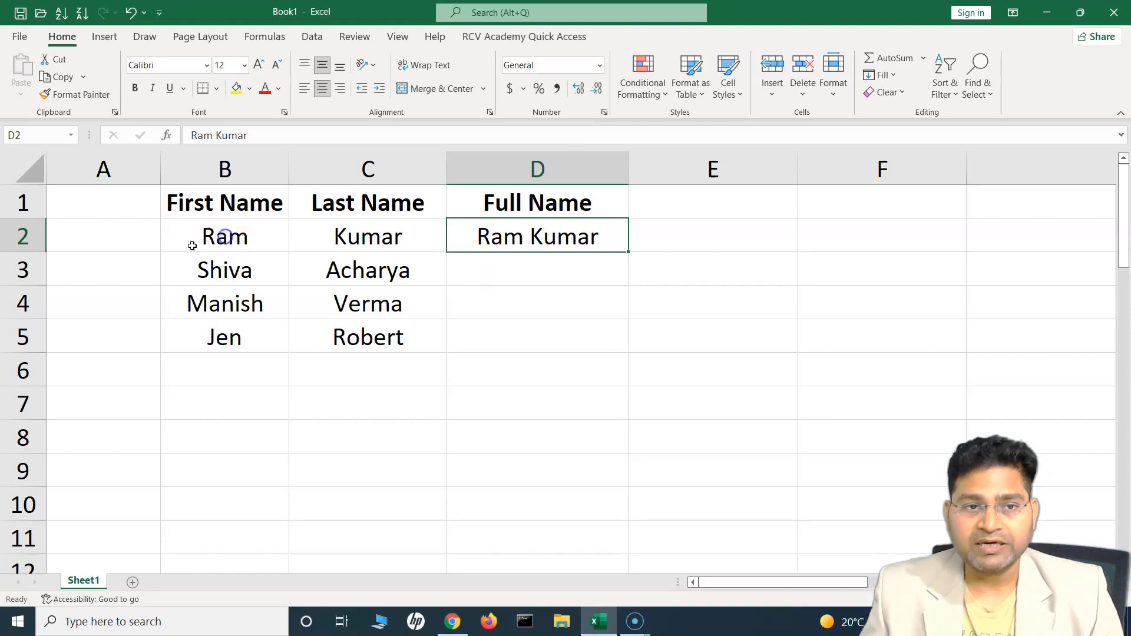
click(226, 237)
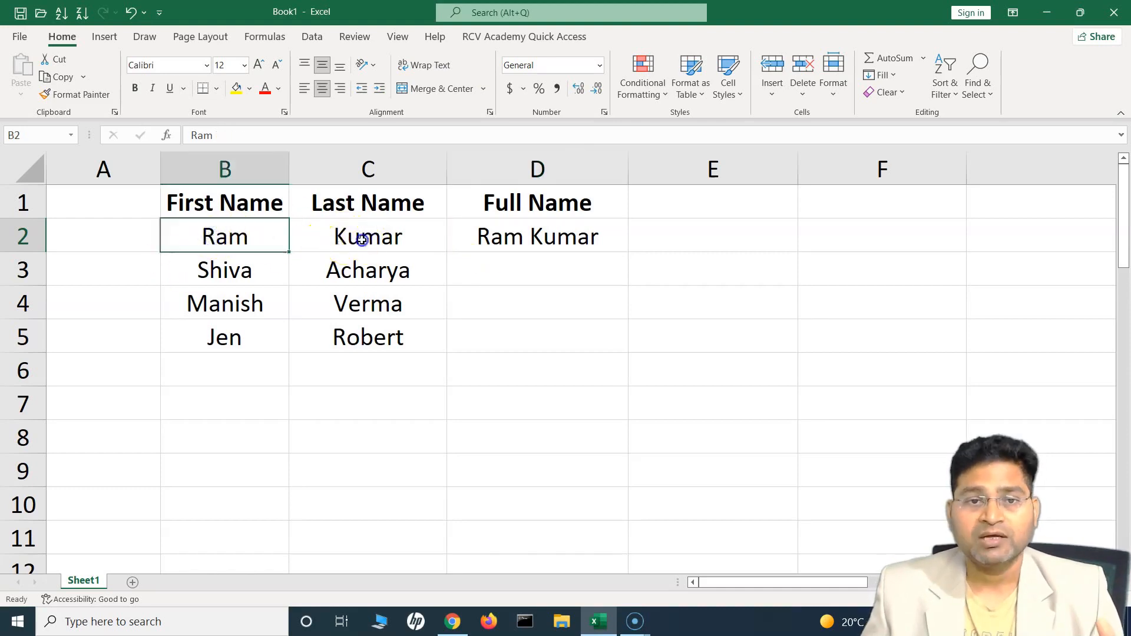
click(363, 240)
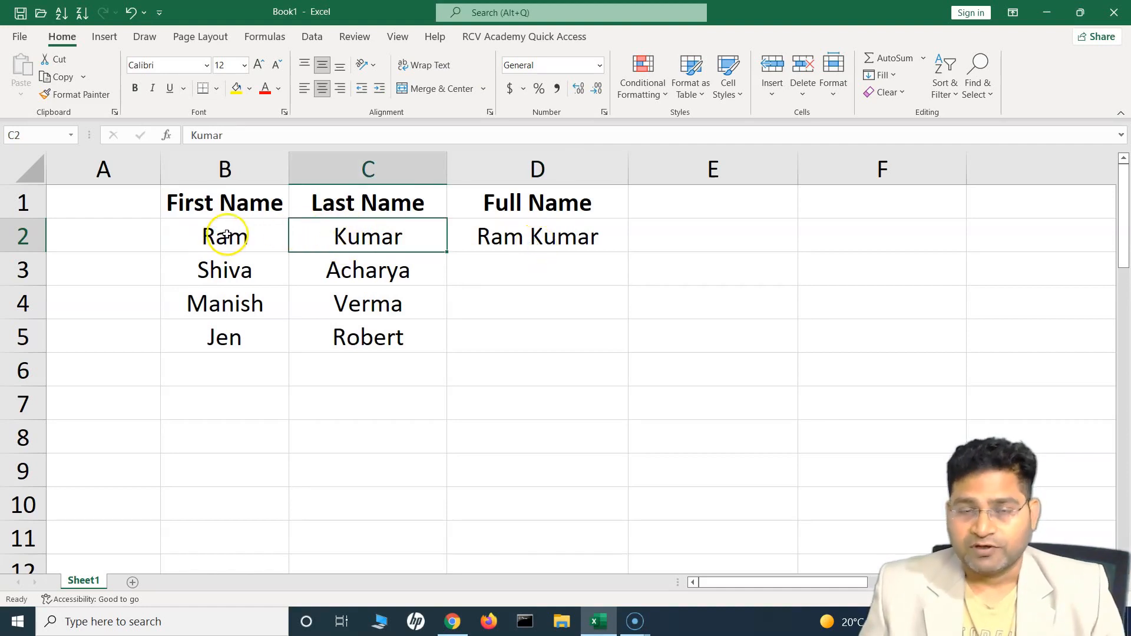
key(Right)
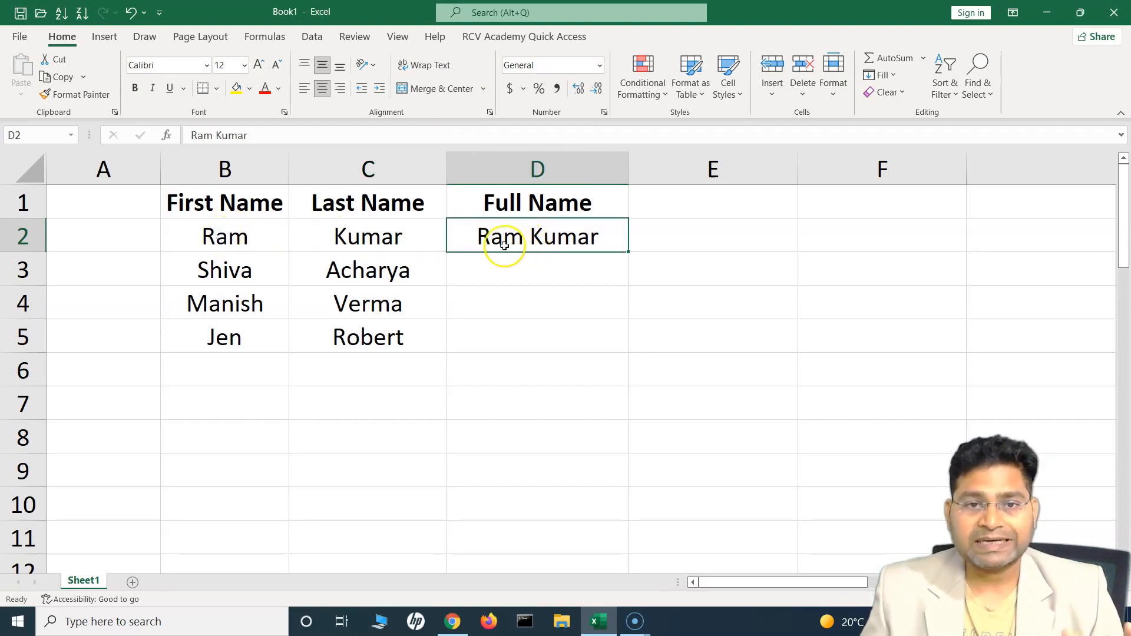
click(227, 241)
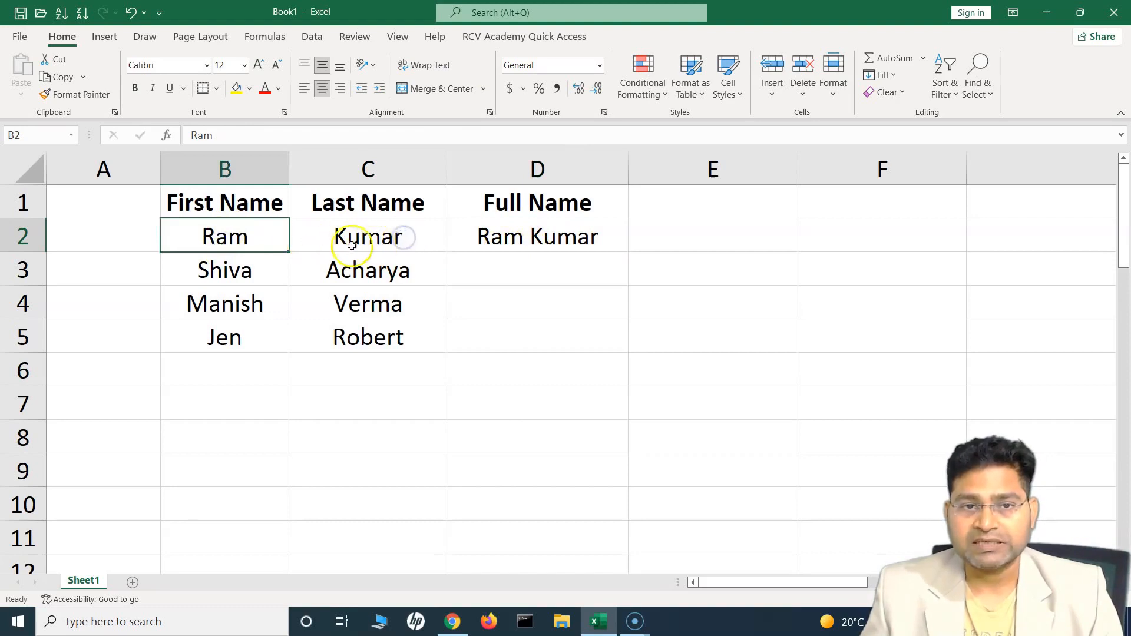
click(538, 238)
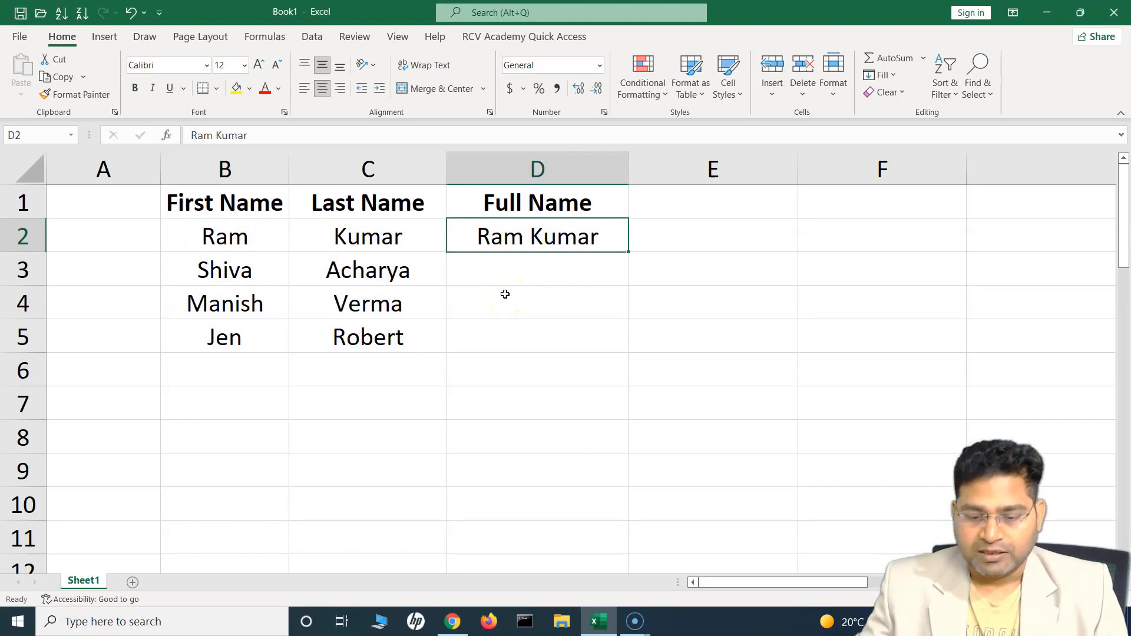
Step: Flash Fill the Full Name column from D3, following the example in D2
key(Return)
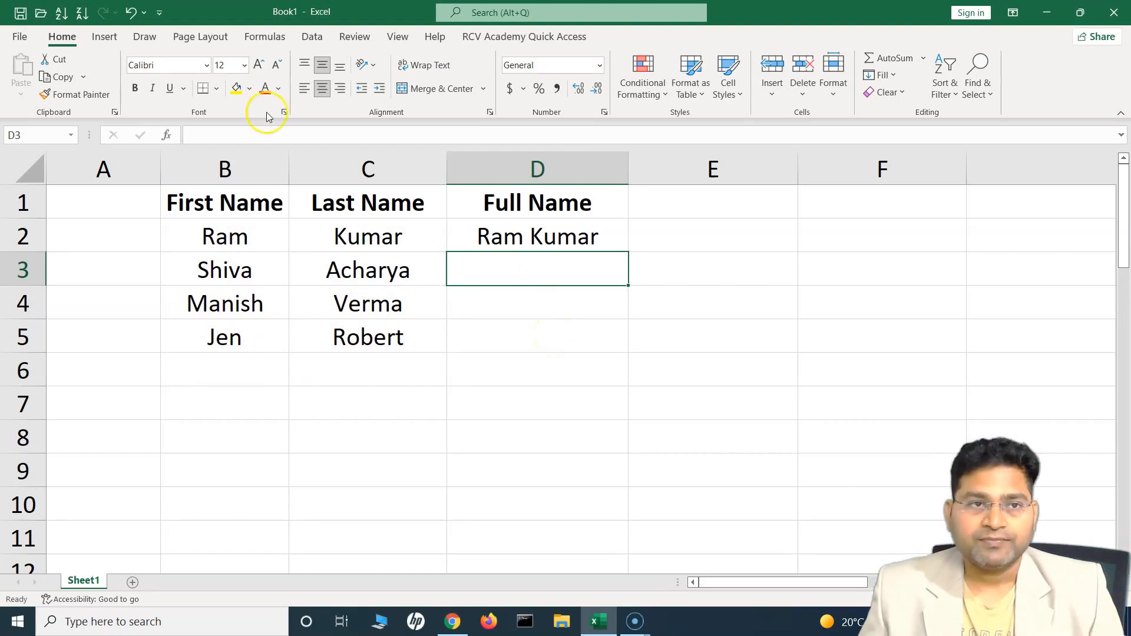
click(53, 39)
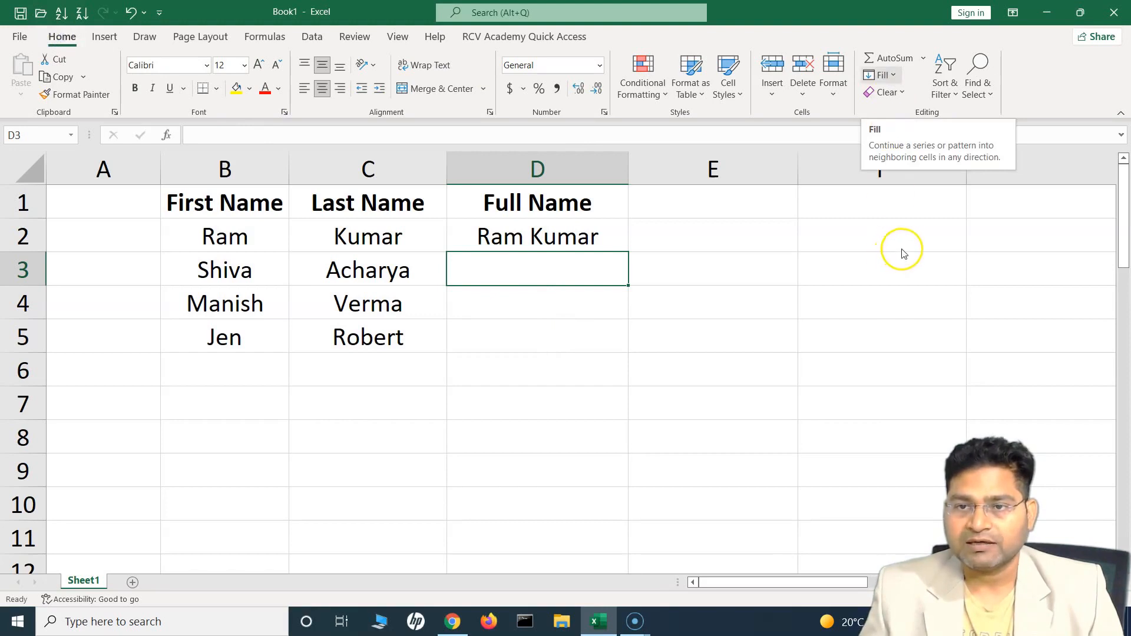
key(ctrl+e)
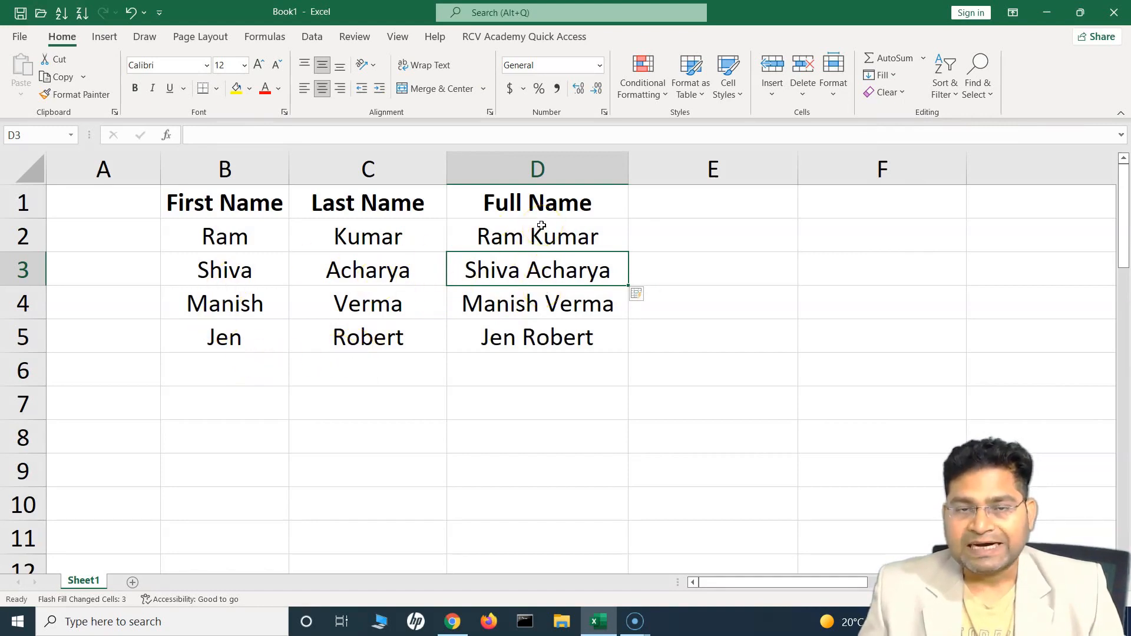
click(525, 237)
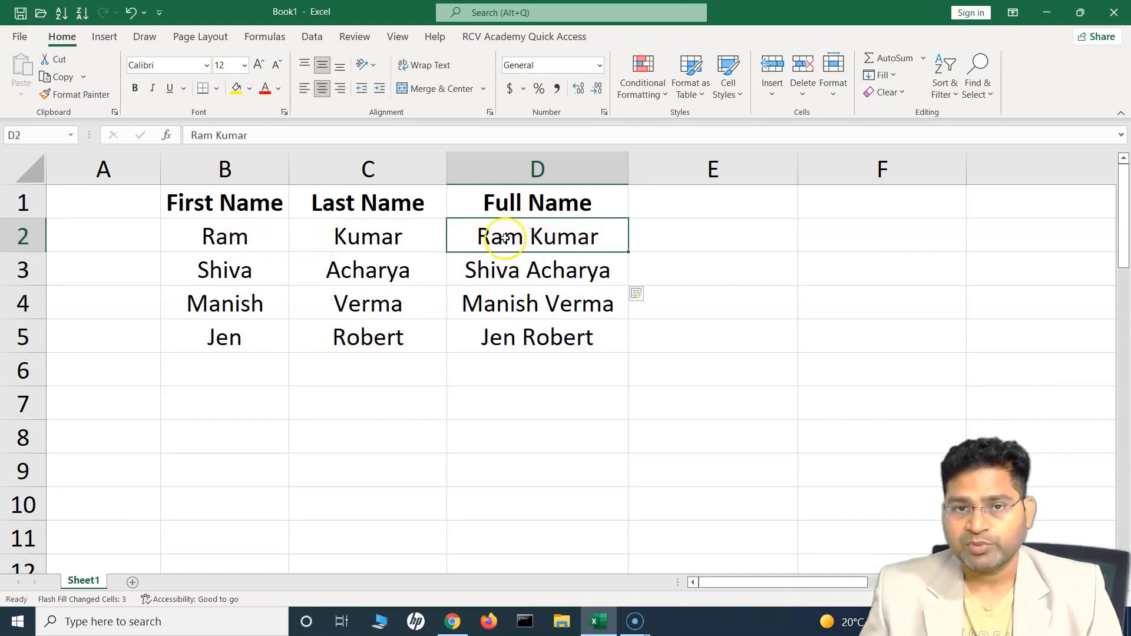
Step: Clear the generated names in D3:D5 and fill them again with Flash Fill from D3
drag(512, 270, 531, 330)
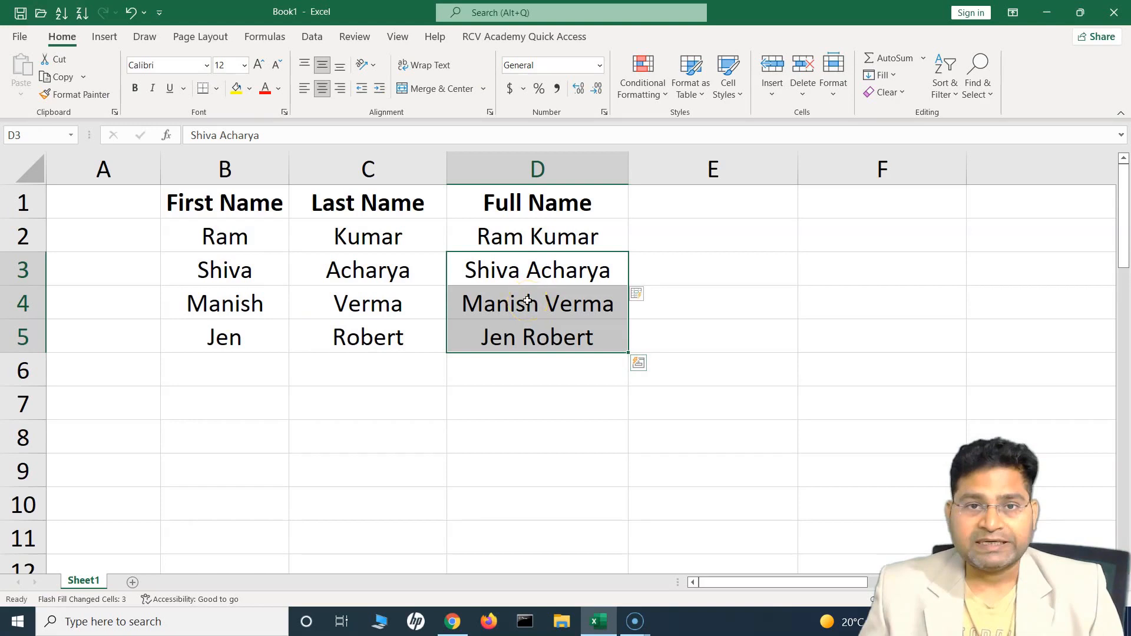
key(Delete)
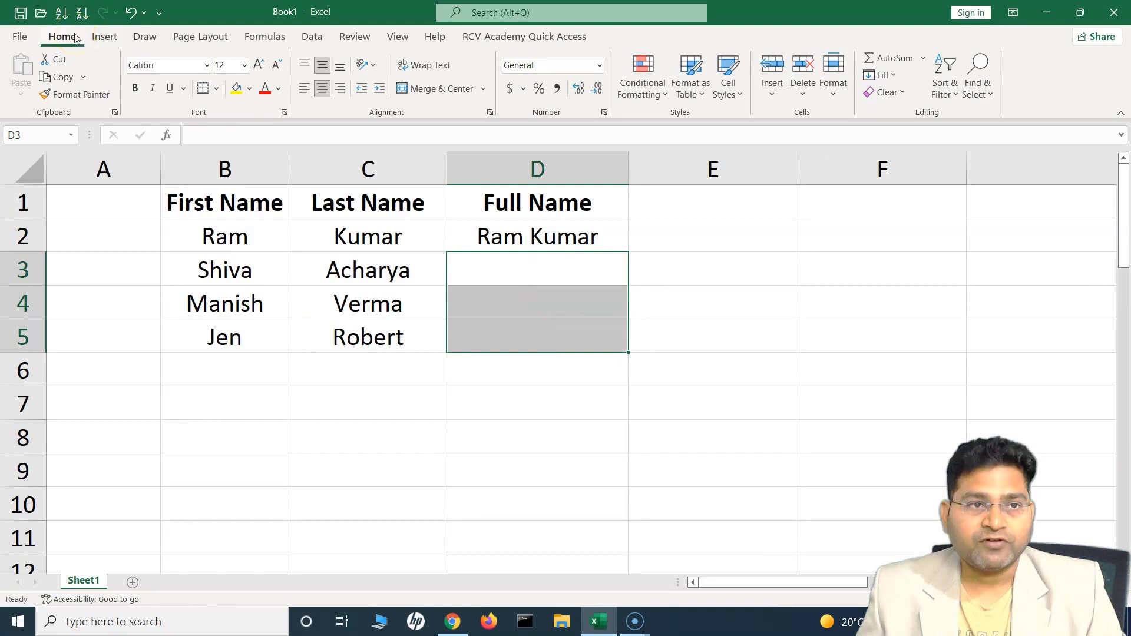
click(565, 269)
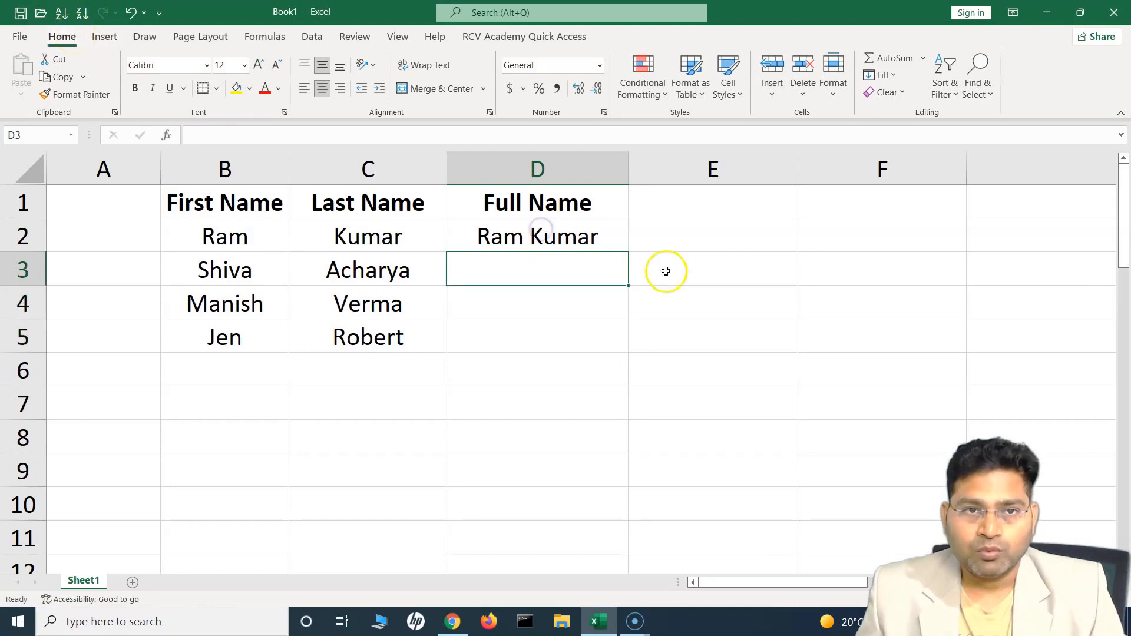
click(313, 38)
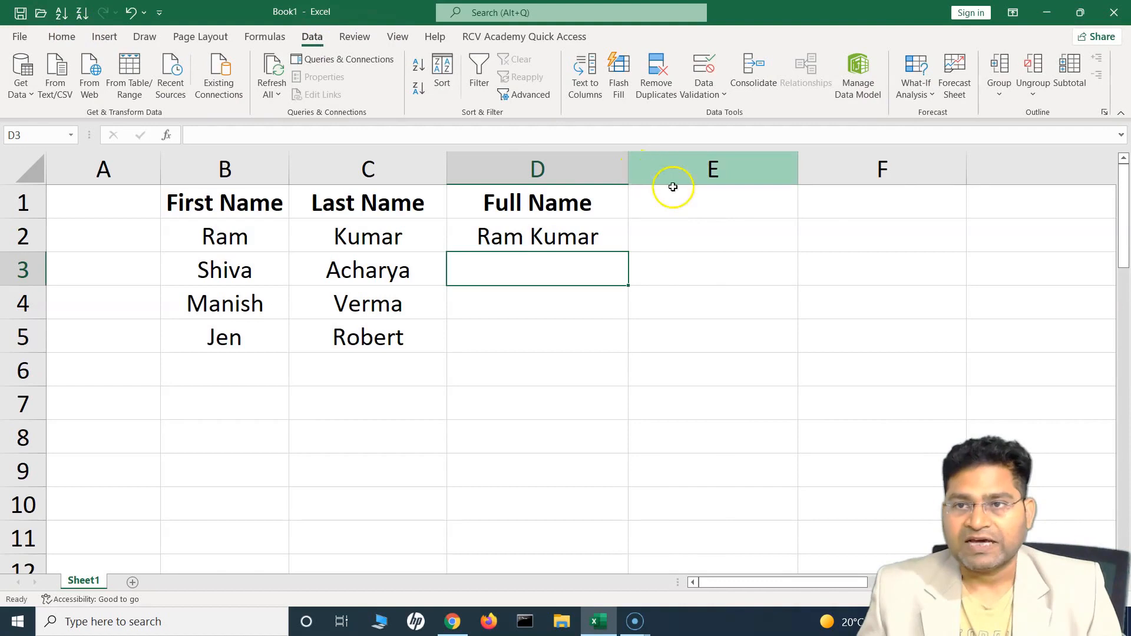
click(623, 90)
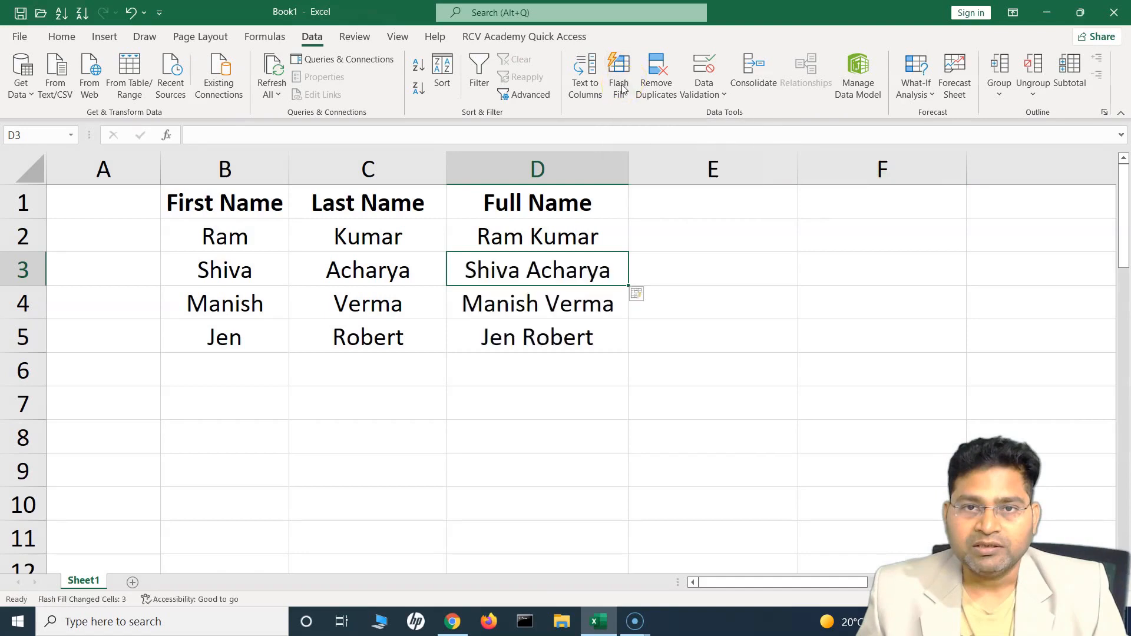
Step: Undo the last fill of D3:D5, then rerun Flash Fill from D3
click(538, 303)
drag(533, 263, 547, 338)
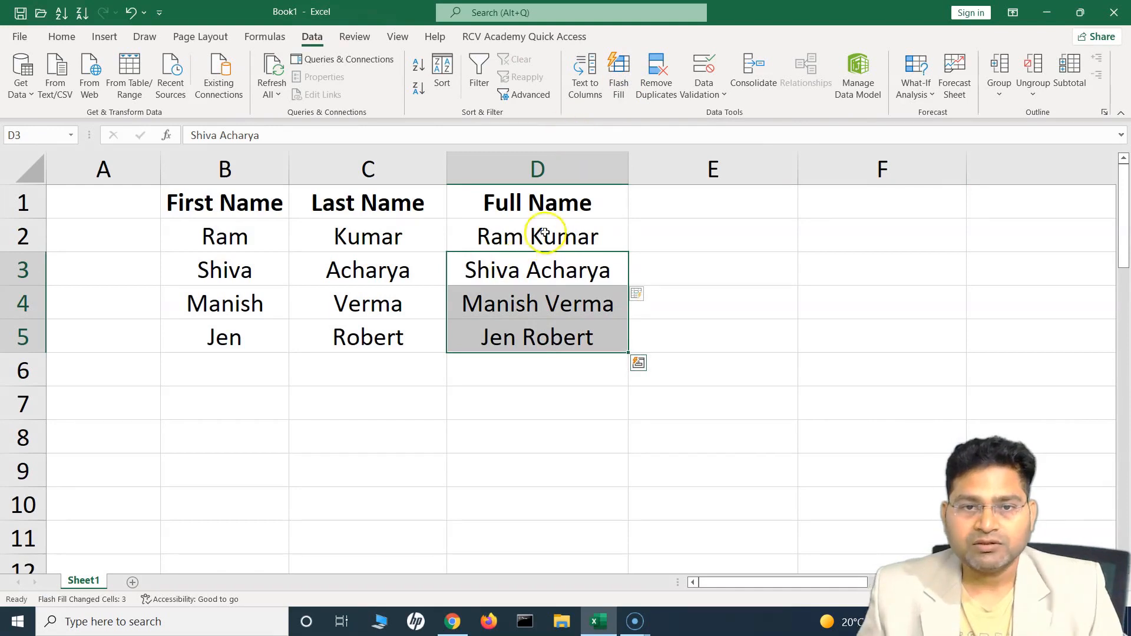
key(ctrl+z)
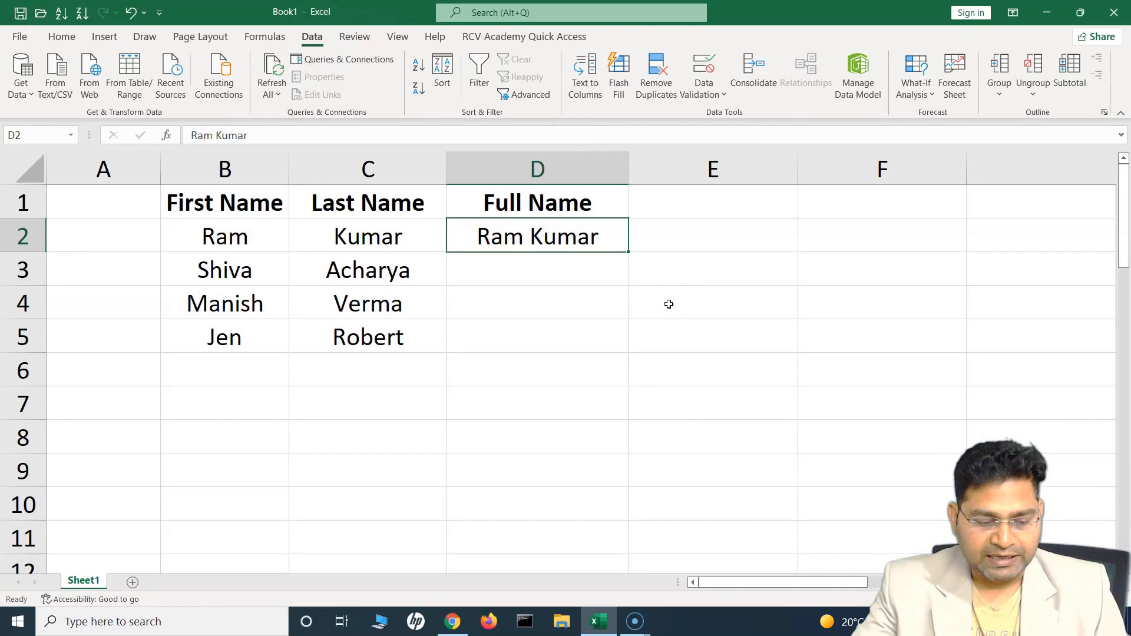
key(Down)
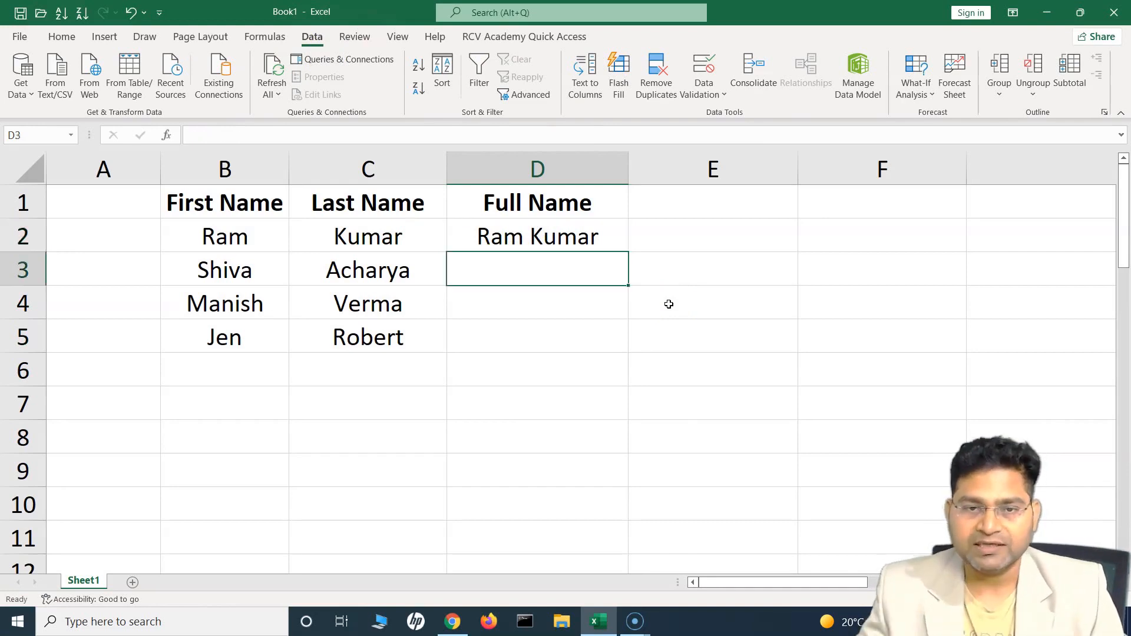
key(ctrl+e)
key(Down)
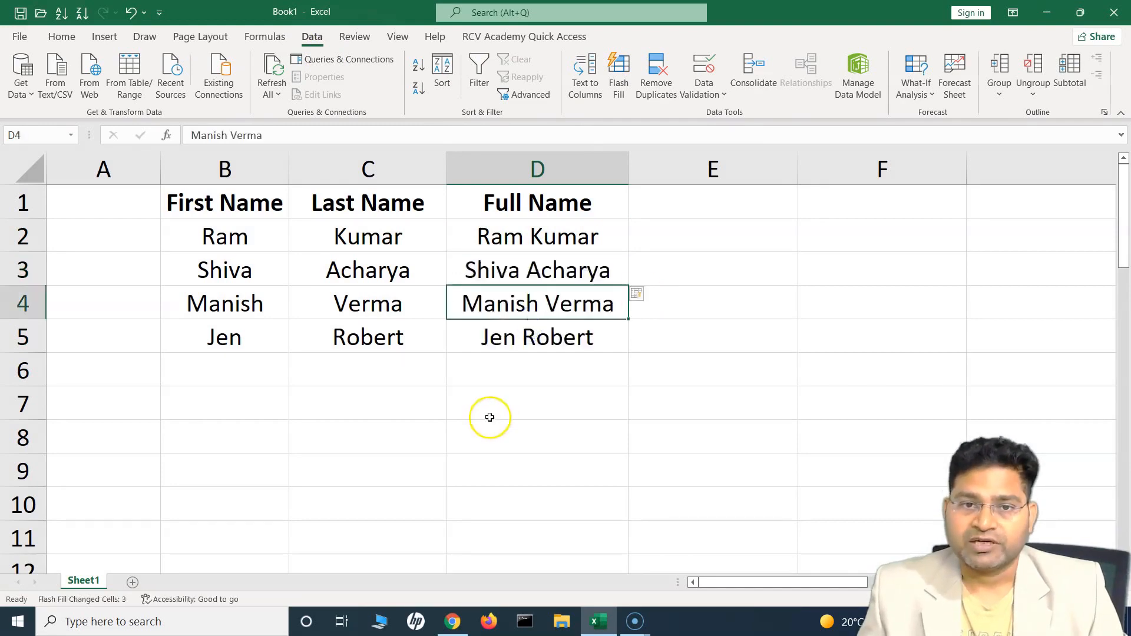
Step: Clear the generated full names from D3:D5, keeping only the example in D2
key(ctrl+e)
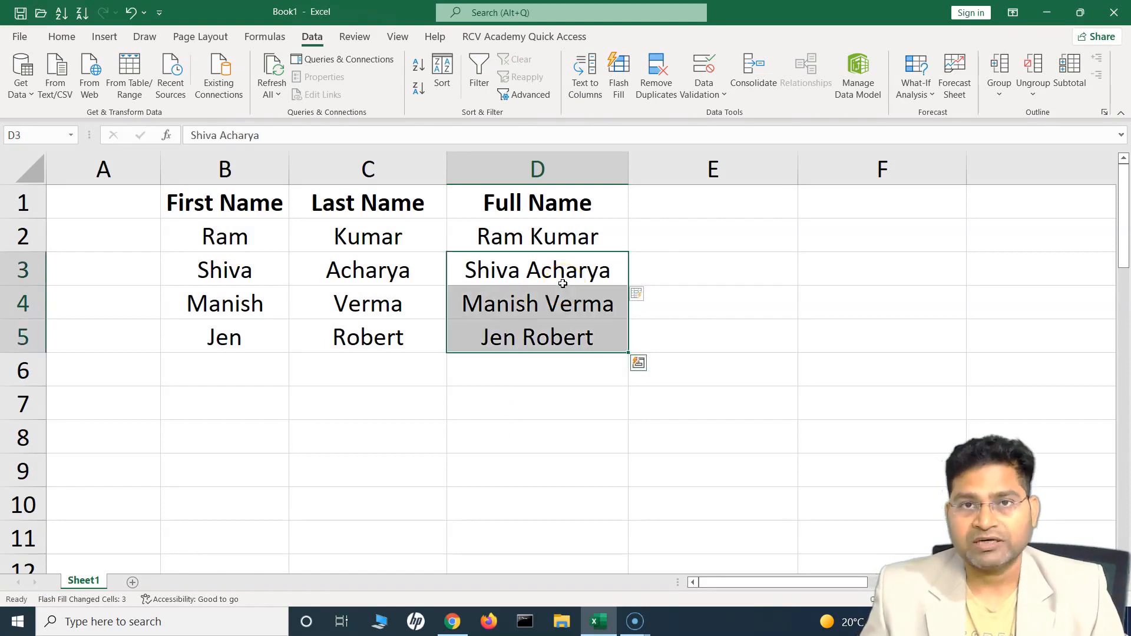
click(63, 36)
click(321, 41)
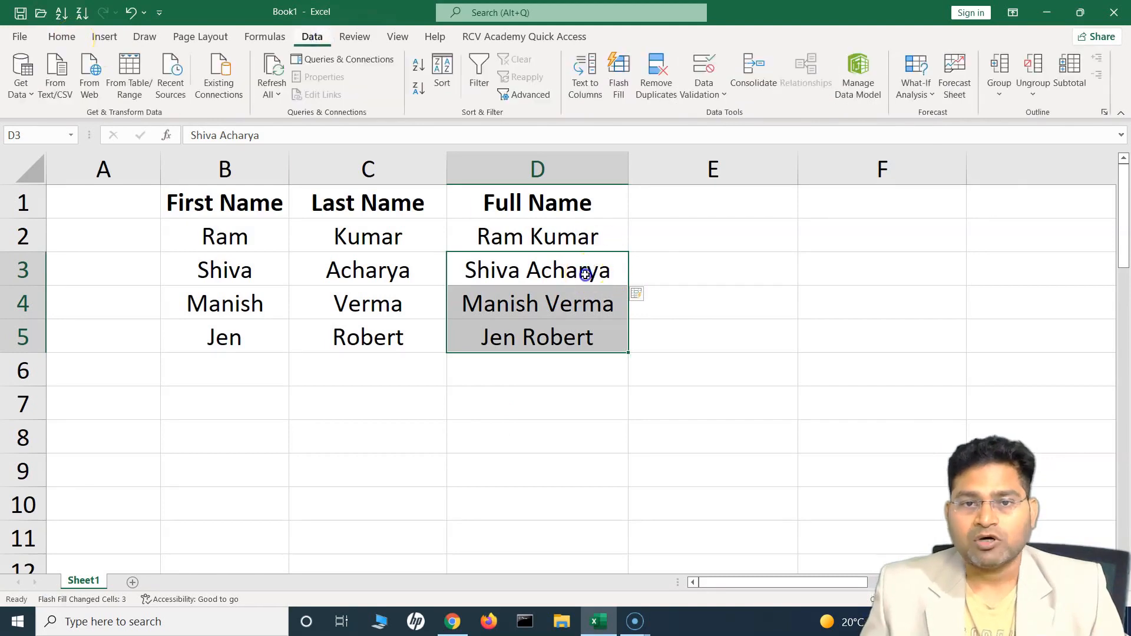
key(Delete)
Step: Change the last letter of the first name in D2 to a capital M
click(522, 244)
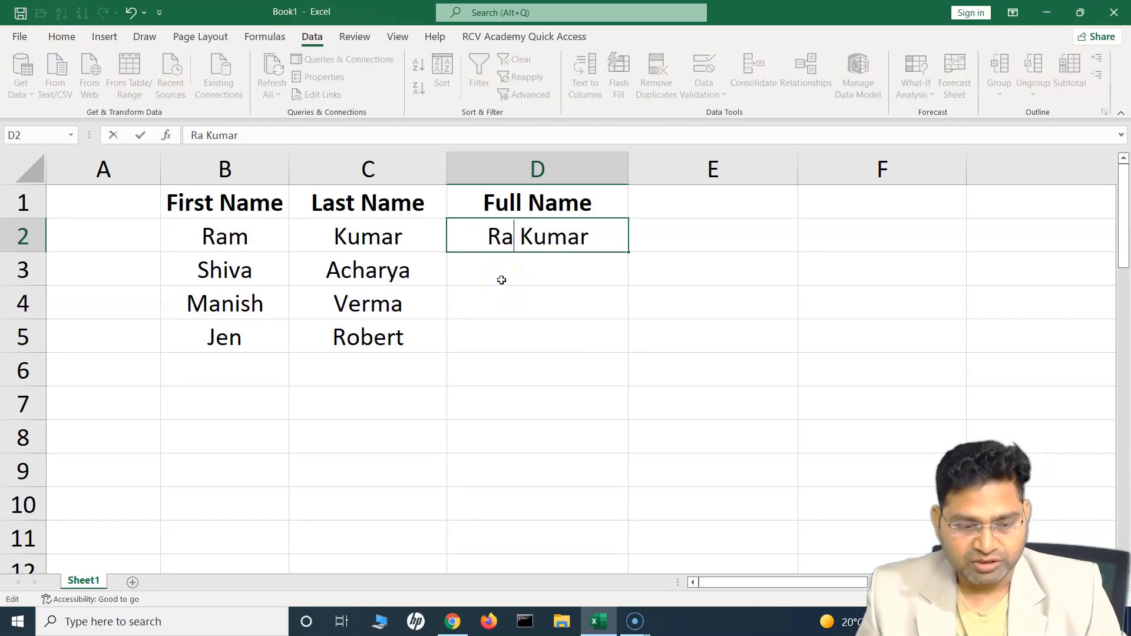
text(M)
click(502, 280)
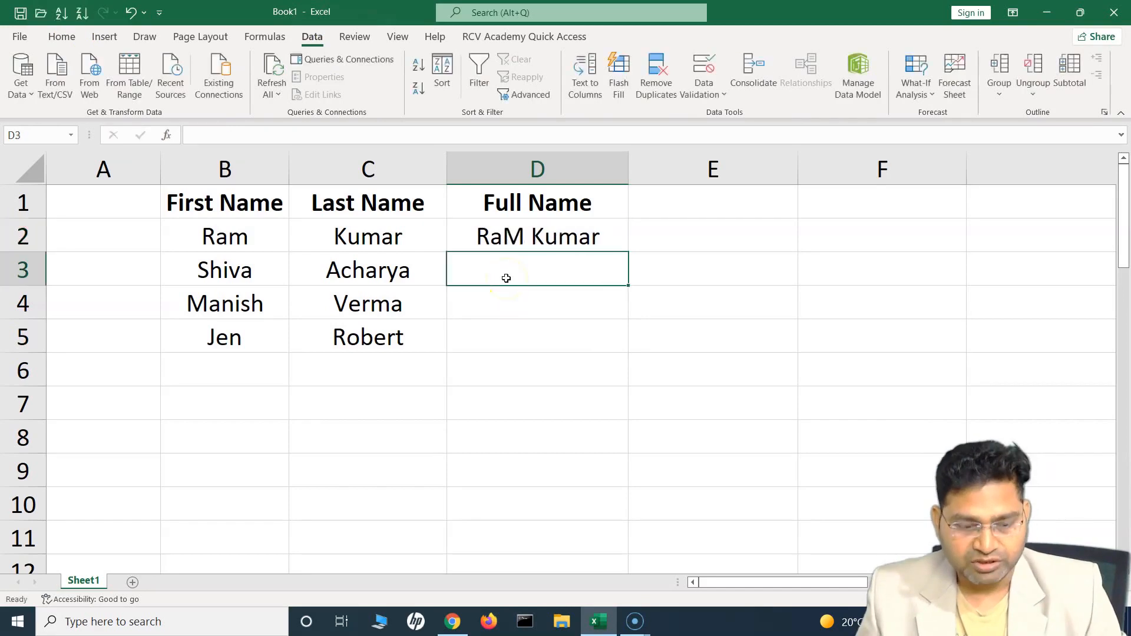
Step: Flash Fill D3:D5 using the example with the capital M in D2
click(530, 236)
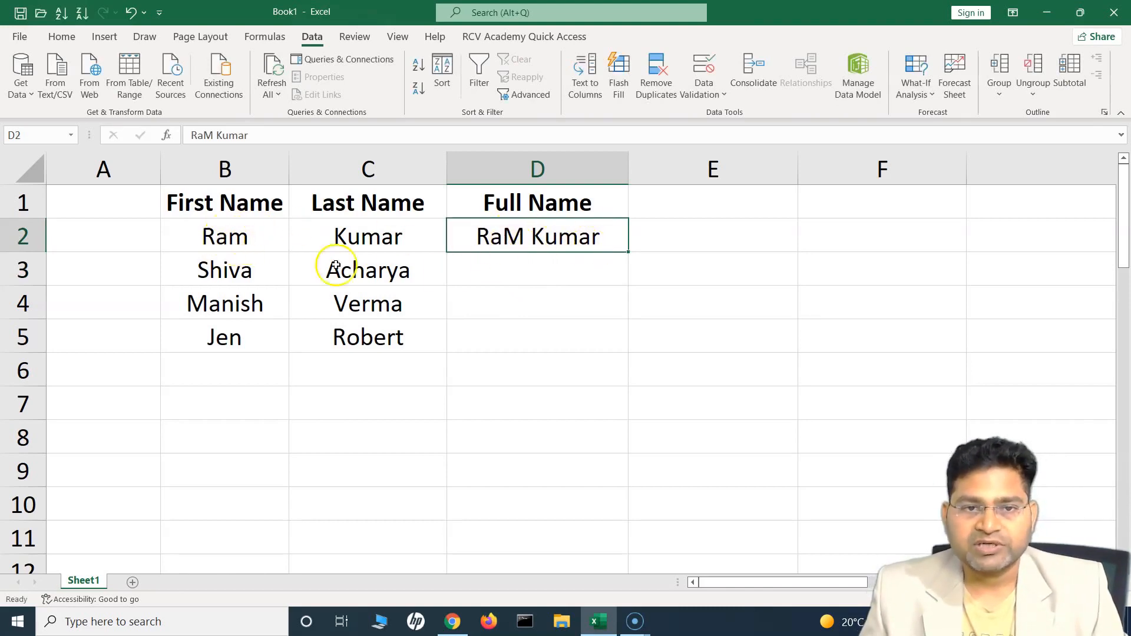
click(514, 262)
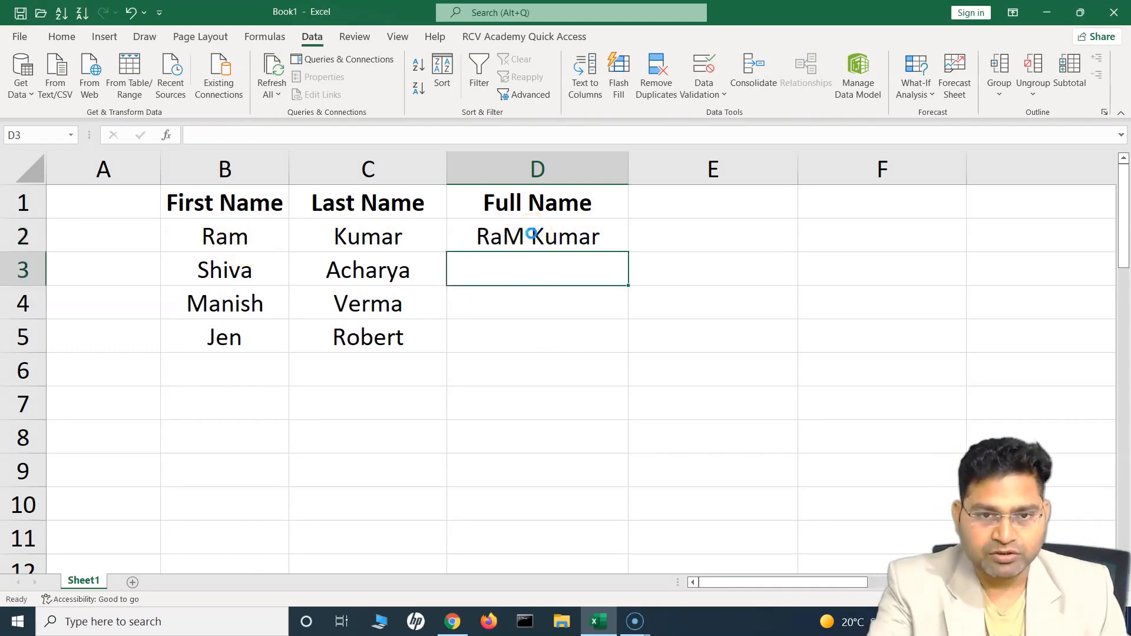
key(ctrl+e)
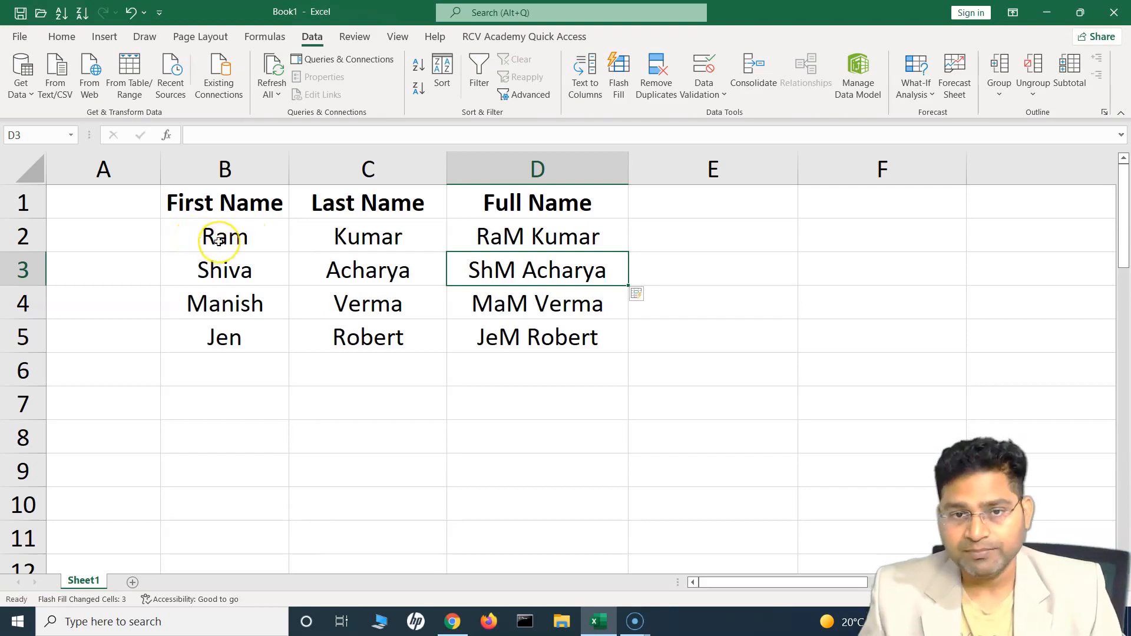
Step: Change the capital M in D2 back to a lowercase m so the Flash Fill entries below update
key(Up)
key(F2)
key(Left)
key(Left)
key(Left)
key(Left)
key(Left)
key(Left)
key(Left)
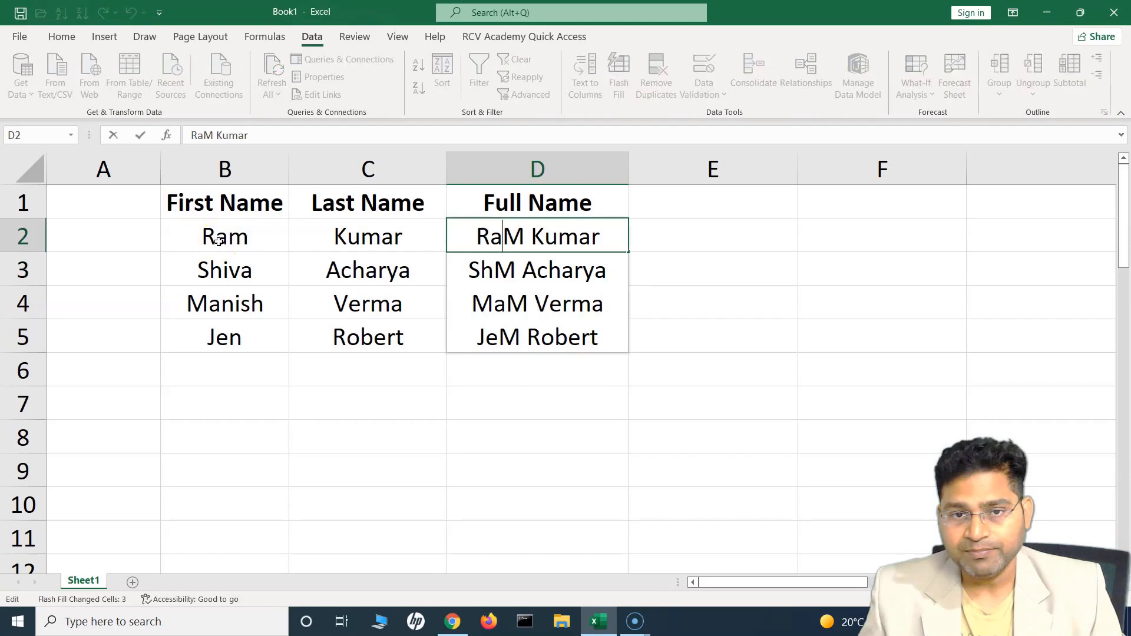
key(shift+Right)
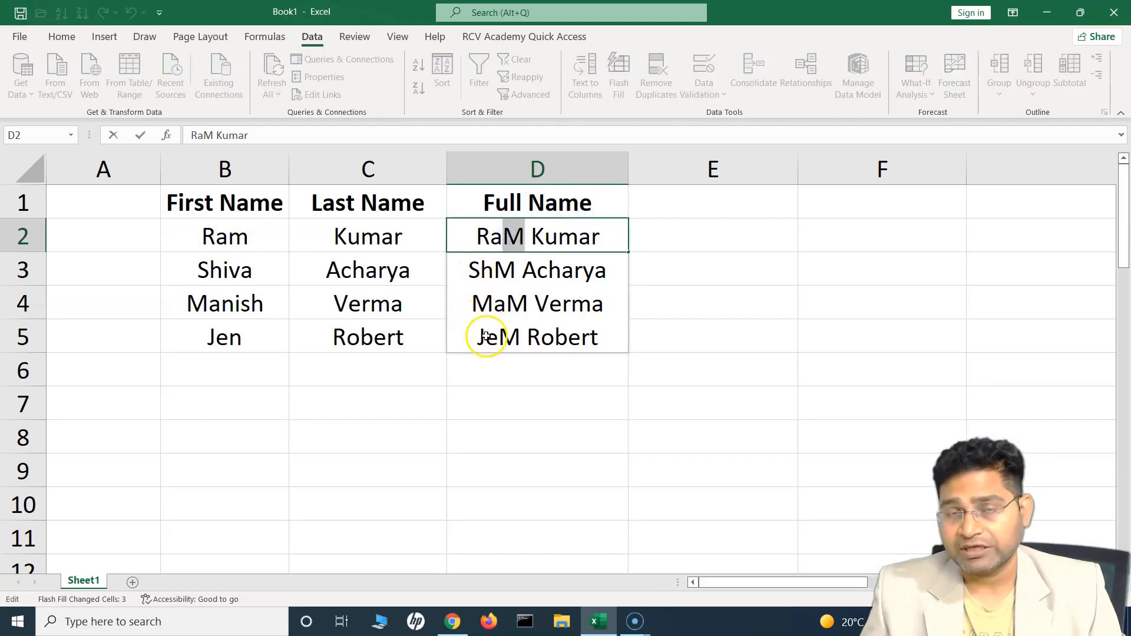
click(474, 270)
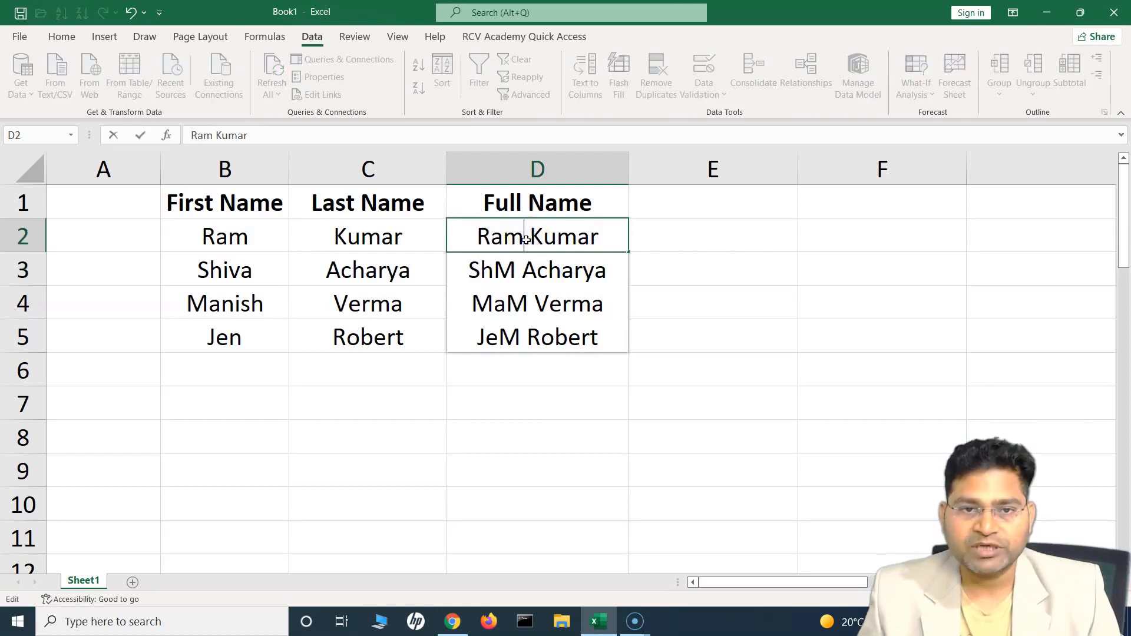
click(498, 271)
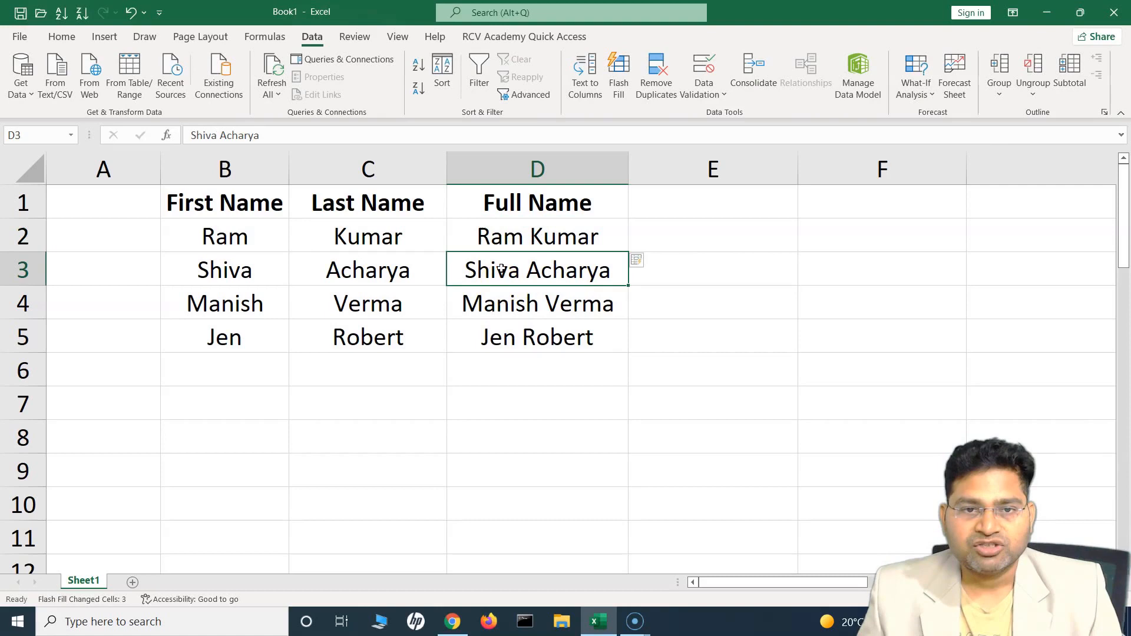
double_click(522, 238)
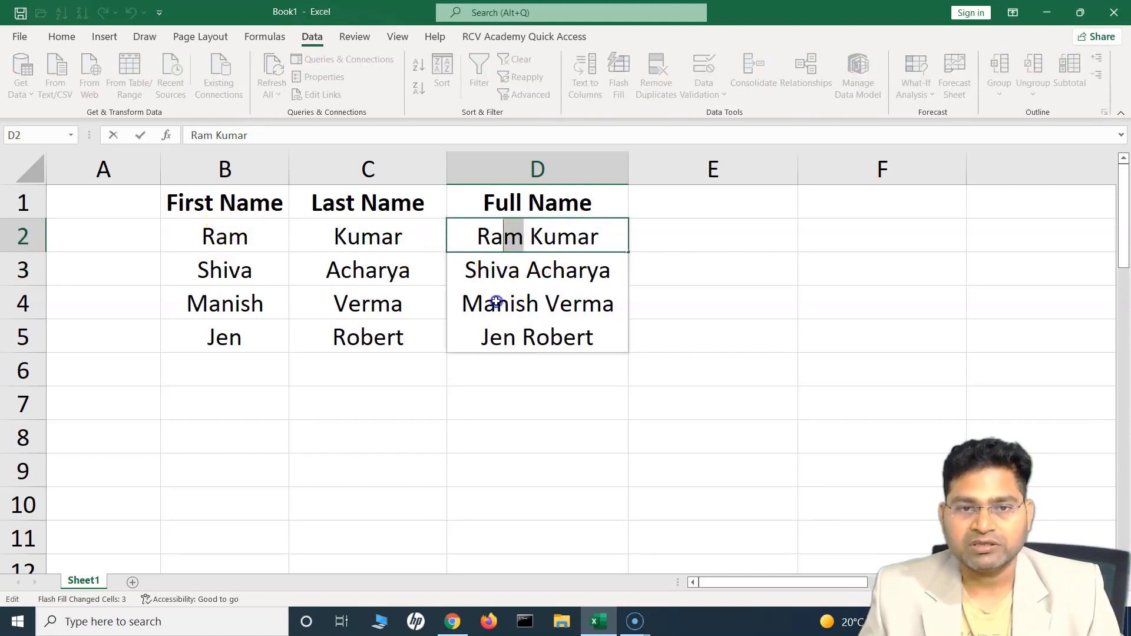
key(Return)
key(Return)
key(Return)
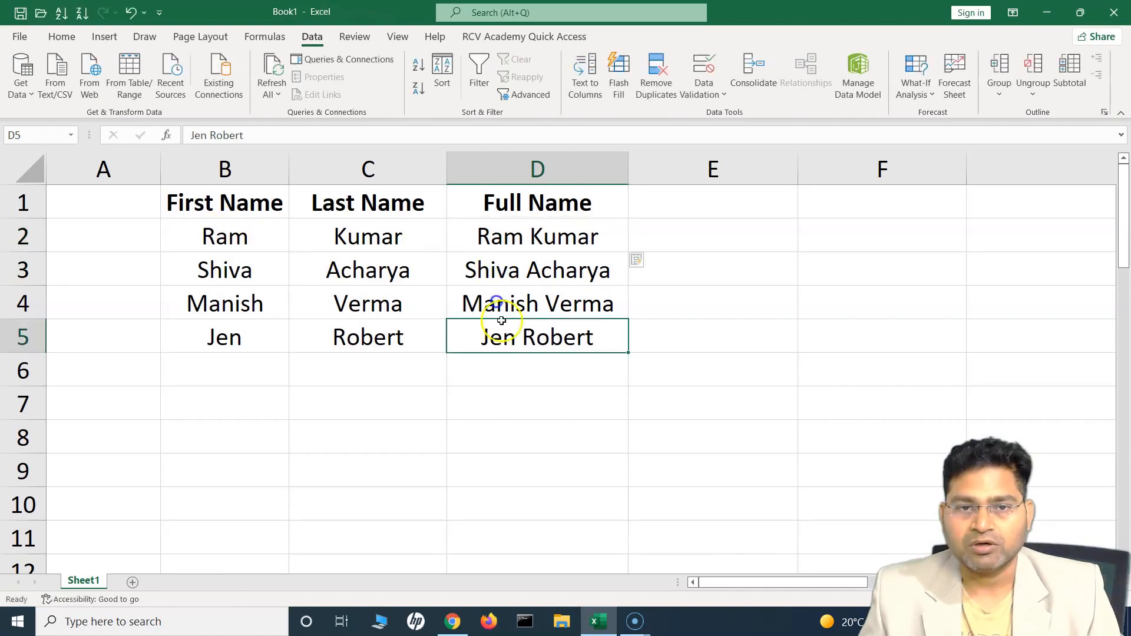
Step: Accept the Flash Fill suggestions for the full names in D3:D5 through the Flash Fill options
click(648, 263)
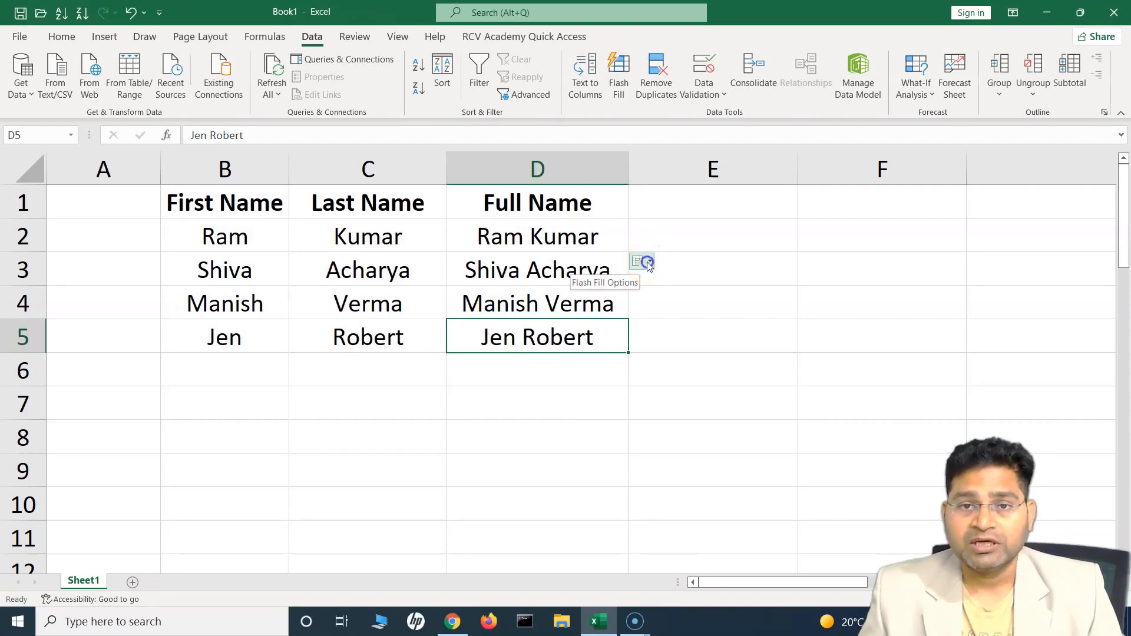
click(648, 263)
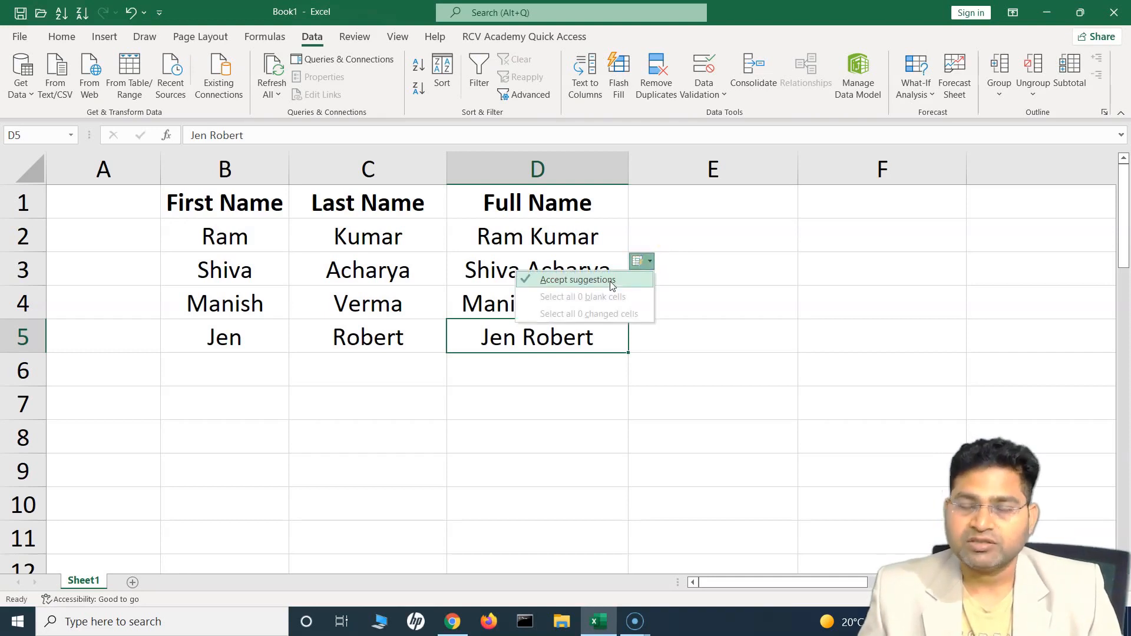
click(611, 282)
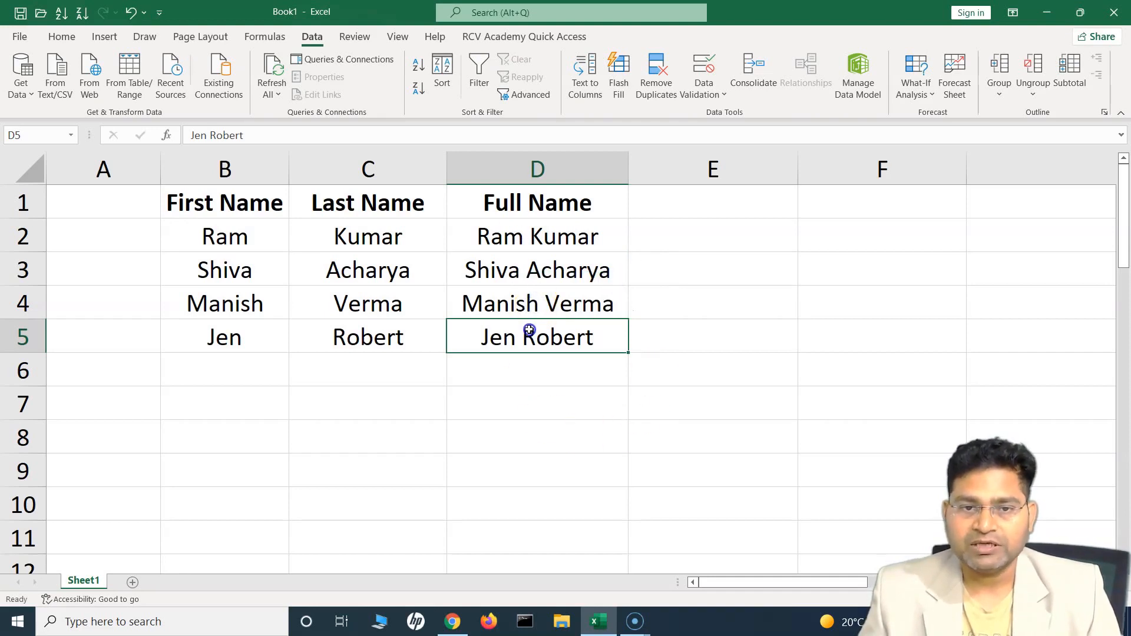
drag(529, 237, 529, 332)
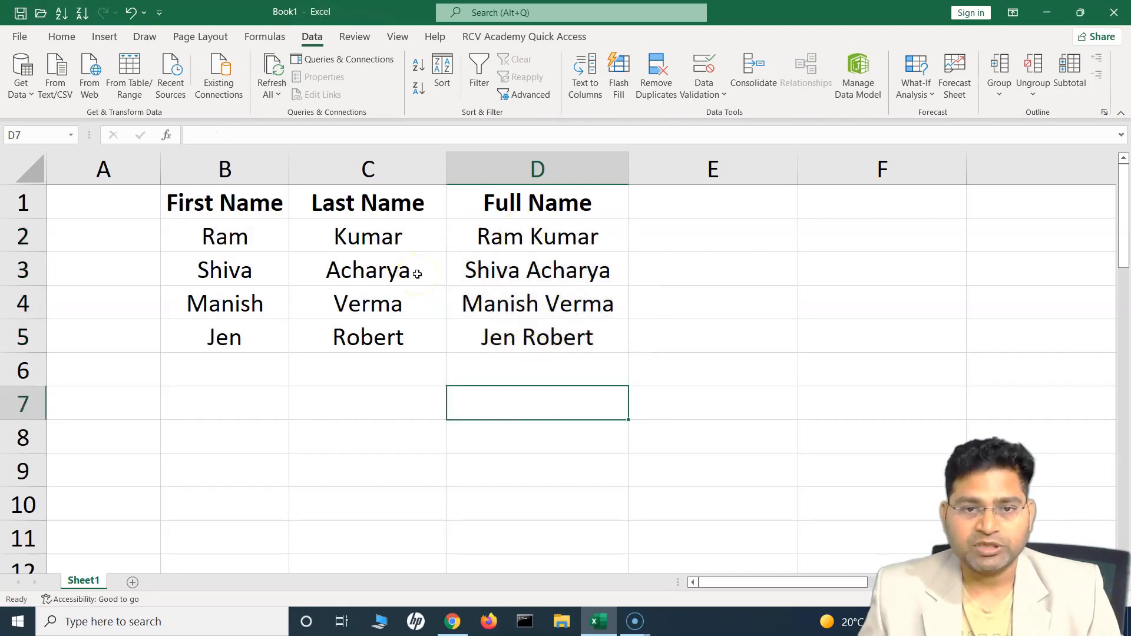
Step: Enter an example full name in E18 by joining the first name, middle initial and last name from row 18 with spaces
scroll(417, 274, down, 3)
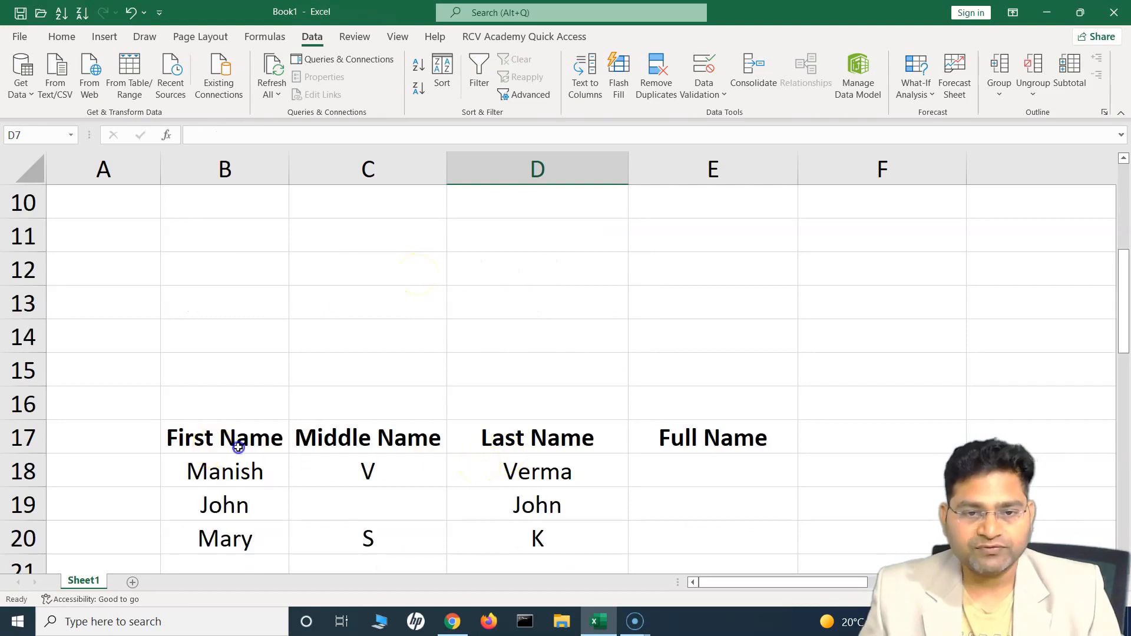
click(231, 464)
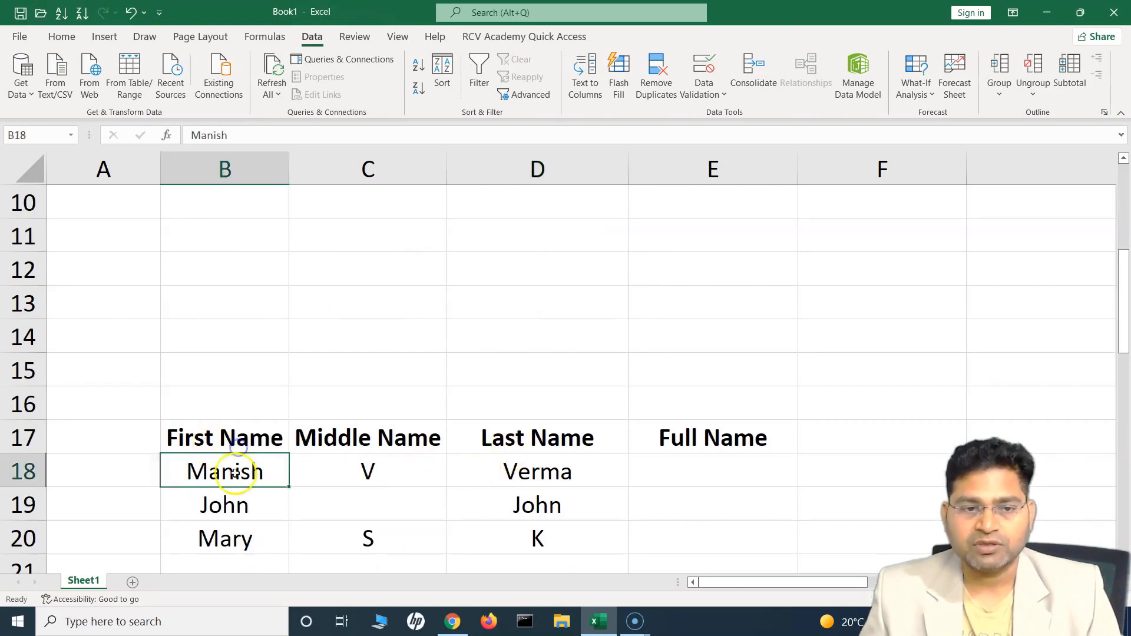
click(724, 471)
text(Manis)
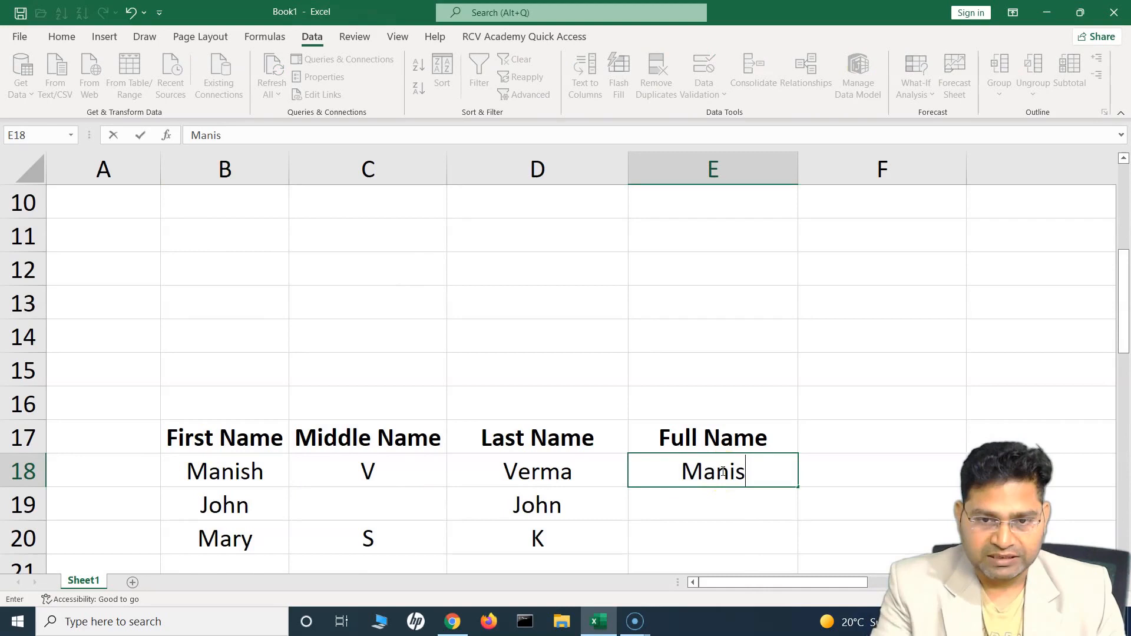
text(h V Verma)
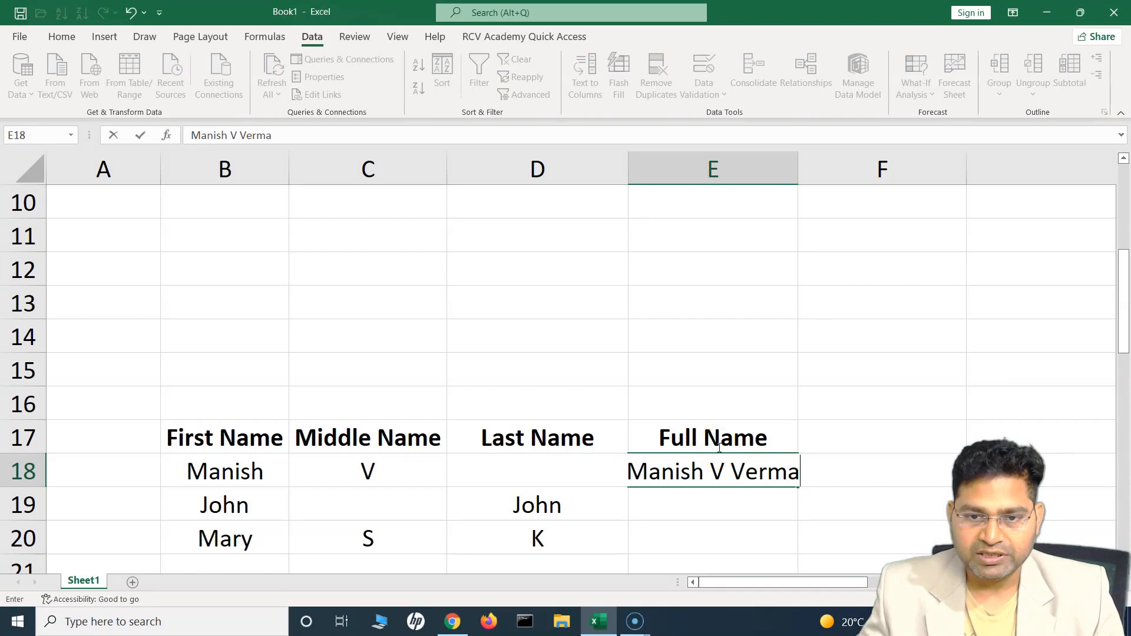
key(Return)
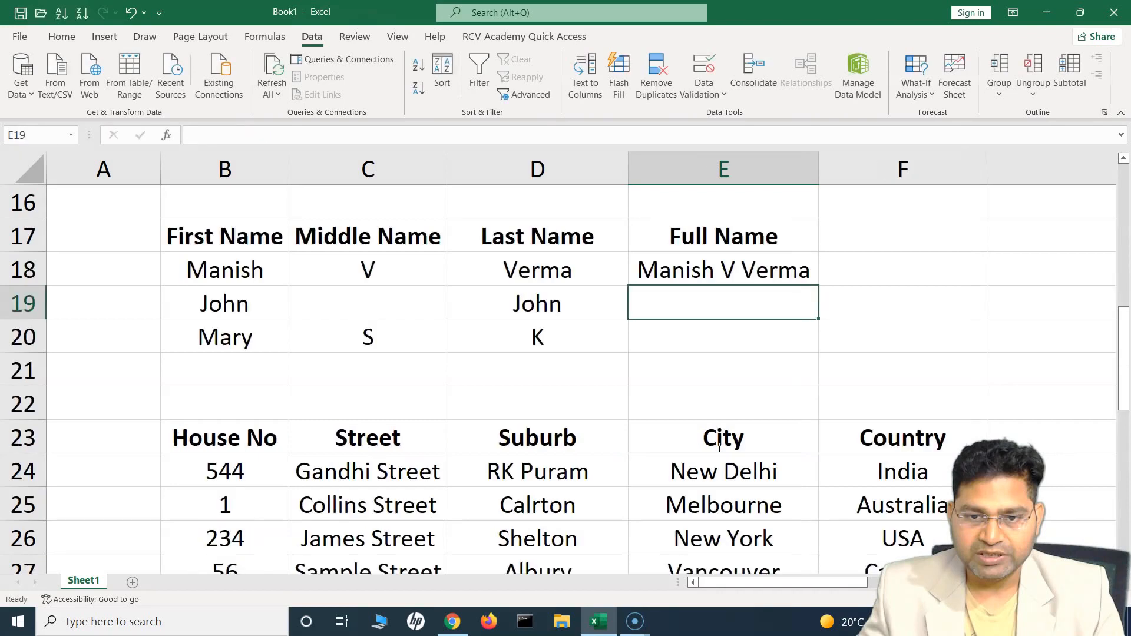
Step: Flash Fill E19:E20 from the example in E18 and compare the entries with the source name columns
key(ctrl+e)
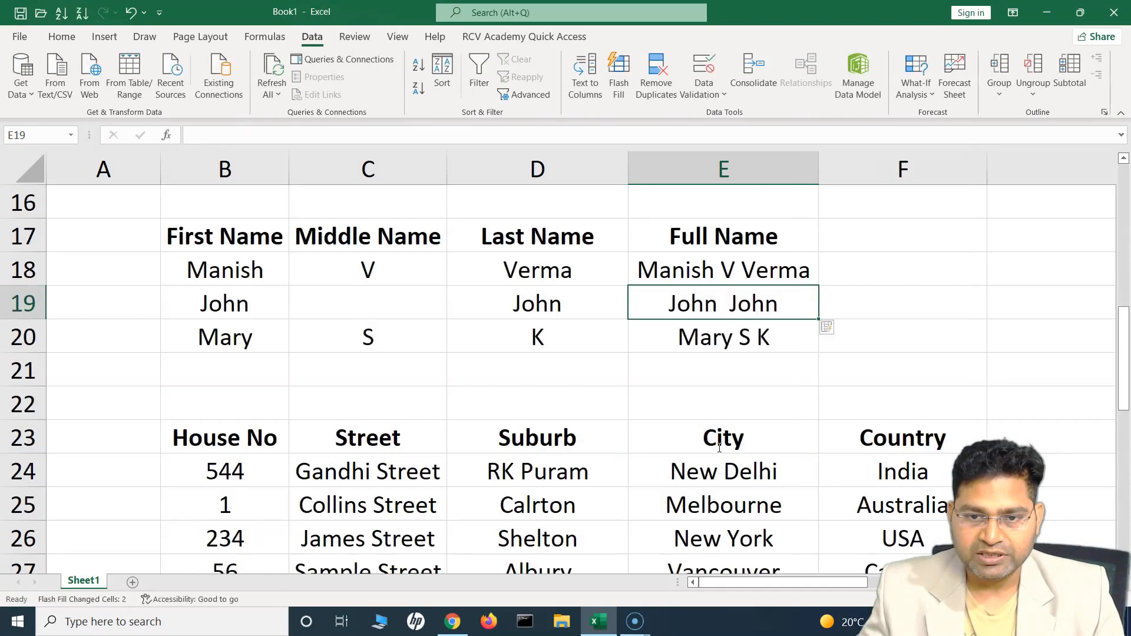
click(374, 311)
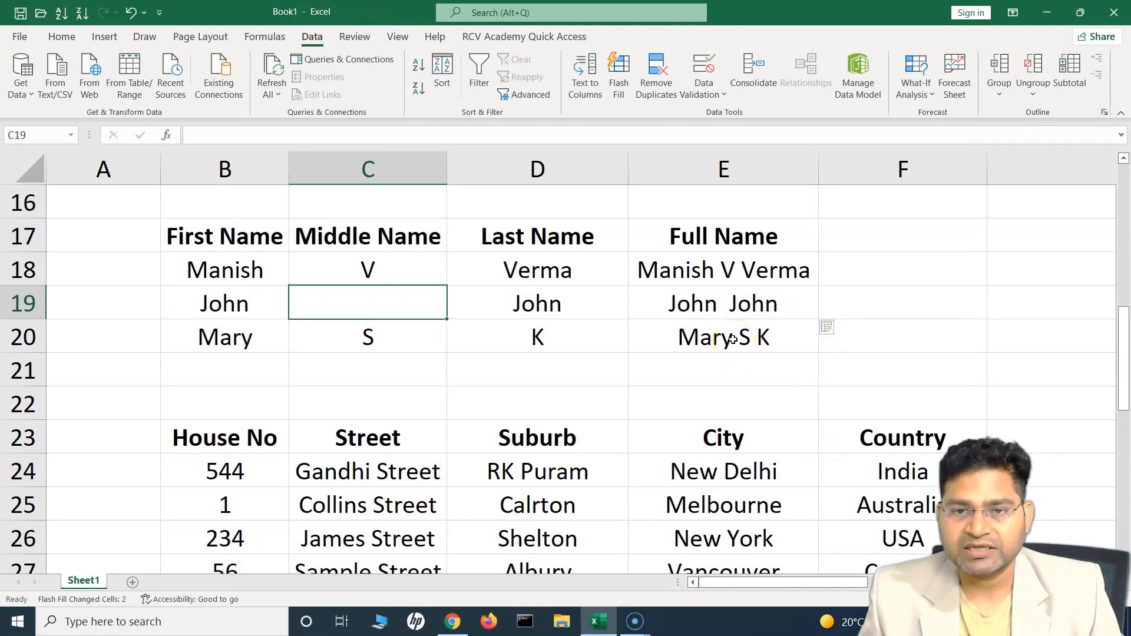
key(Right)
click(213, 330)
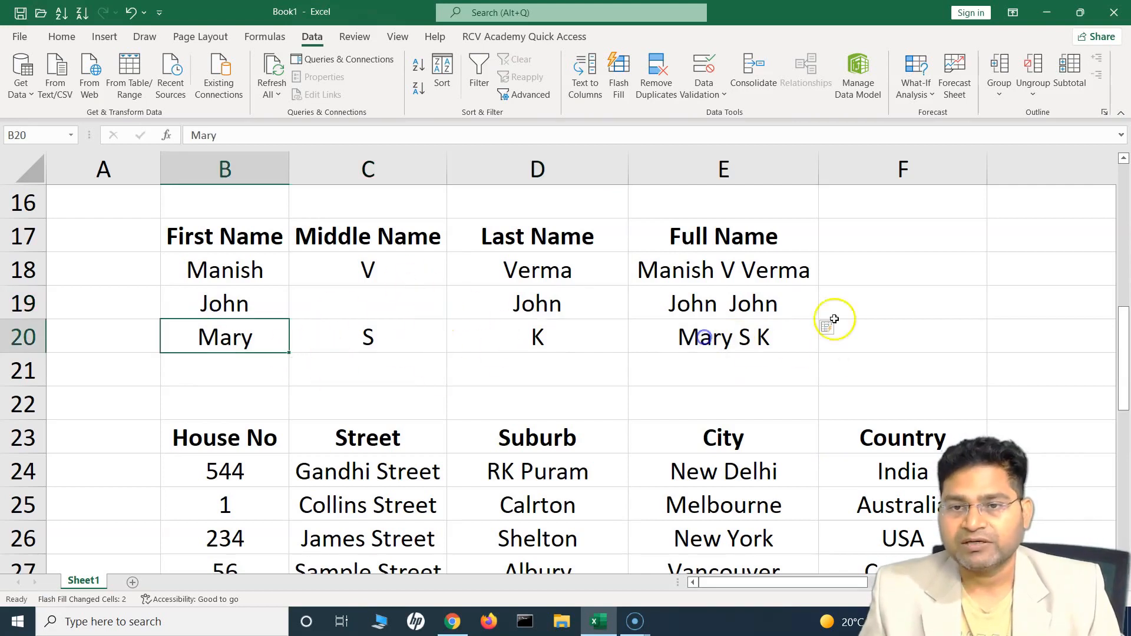
click(689, 336)
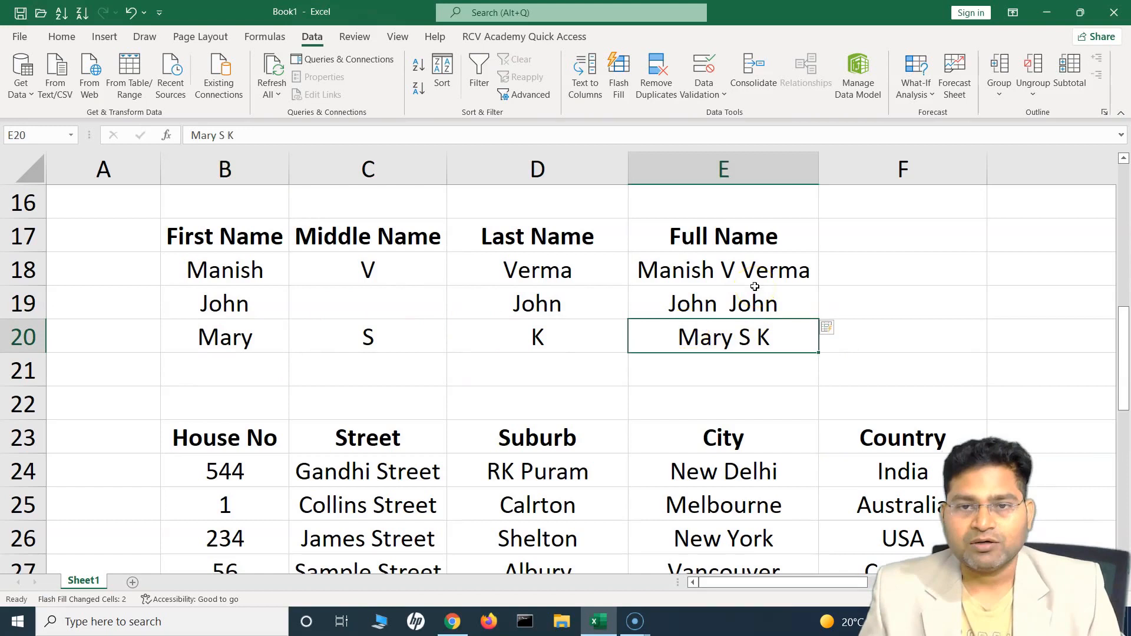
Step: Change the middle initial in E18 to a lowercase v and try Flash Fill again from E19
double_click(730, 269)
key(BackSpace)
text(v)
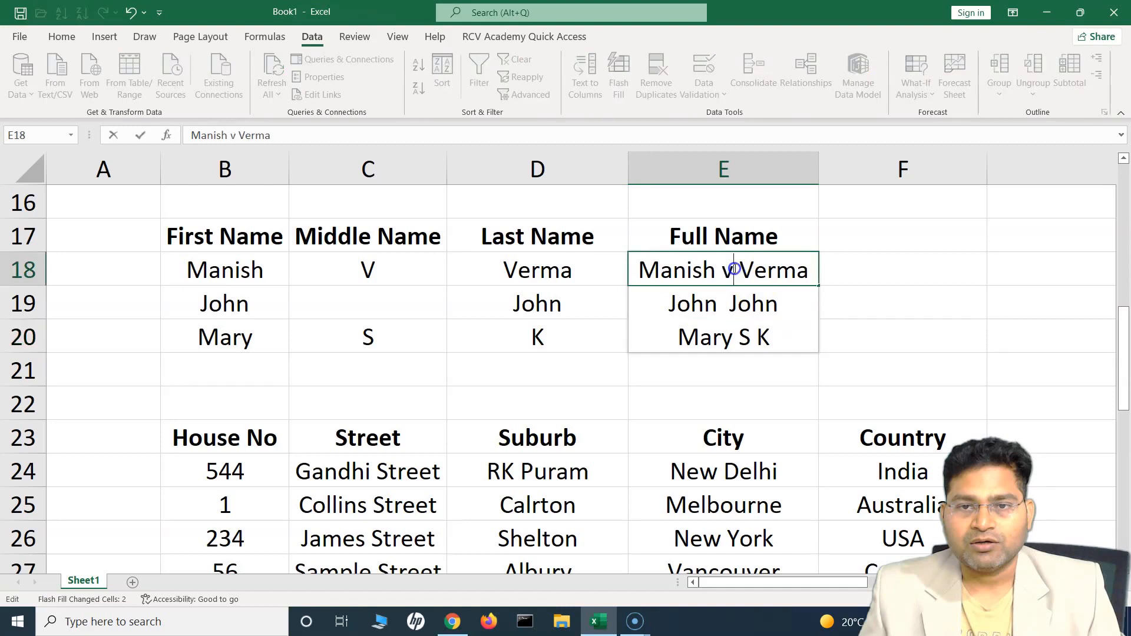
key(Return)
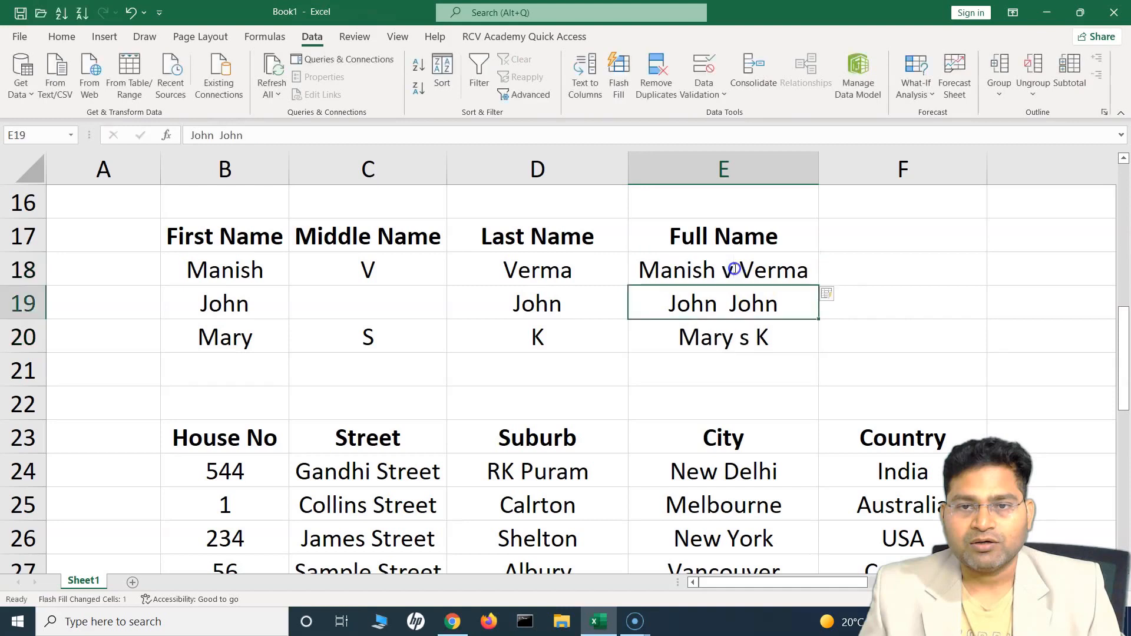
key(ctrl+e)
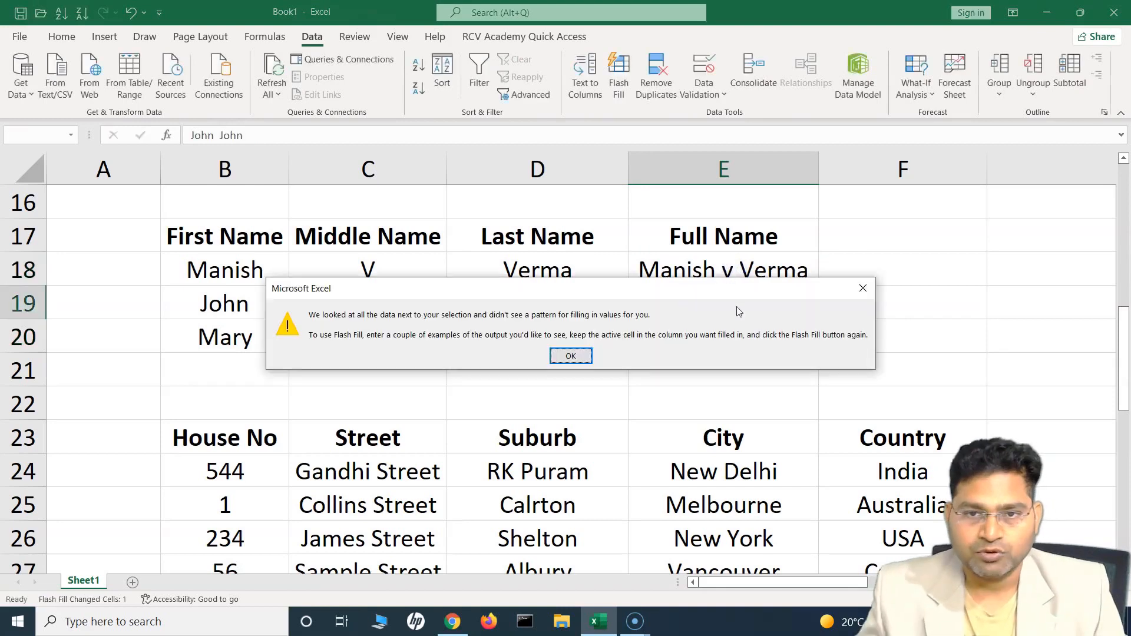
click(863, 288)
Step: Clear E19:E20 and Flash Fill them again from the example with the lowercase middle initial, checking against the middle name in C20
click(753, 300)
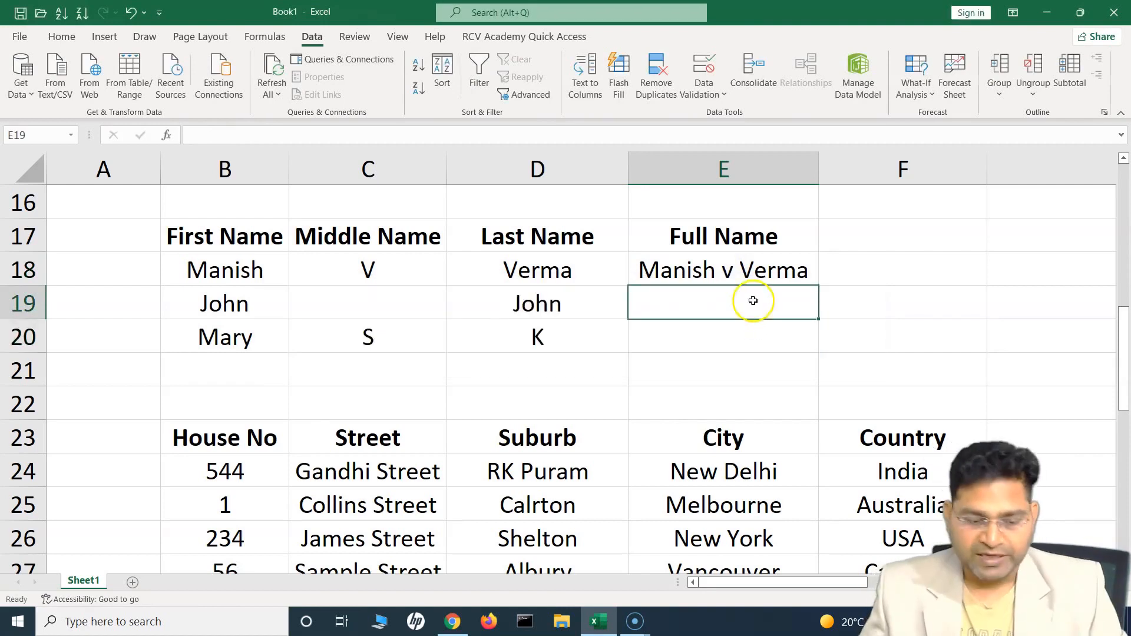
key(ctrl+e)
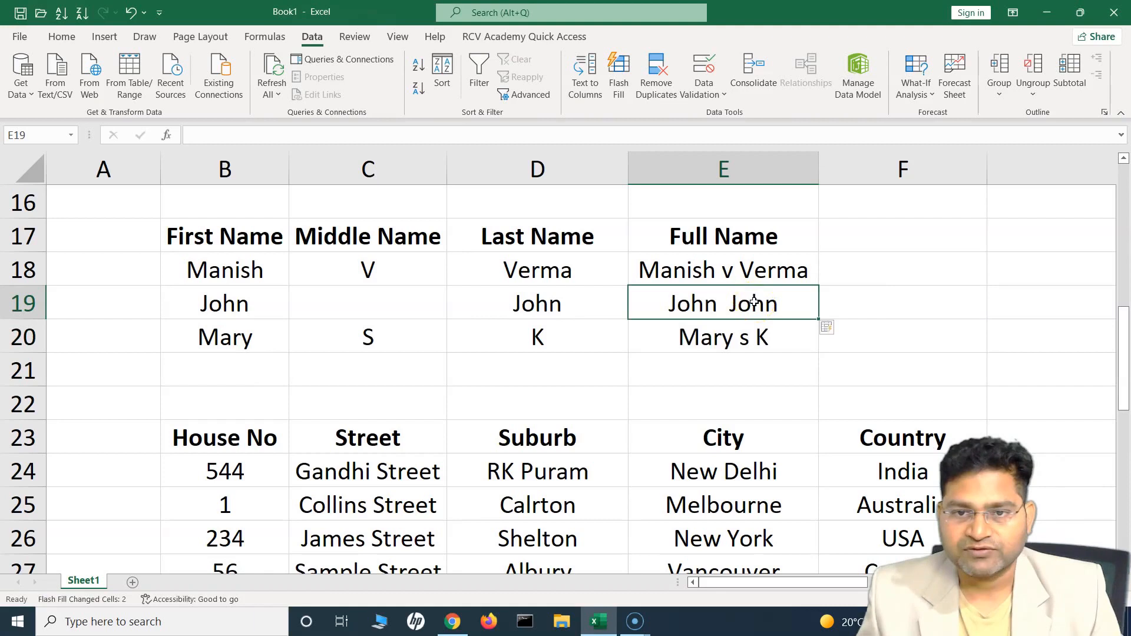
key(Down)
click(375, 336)
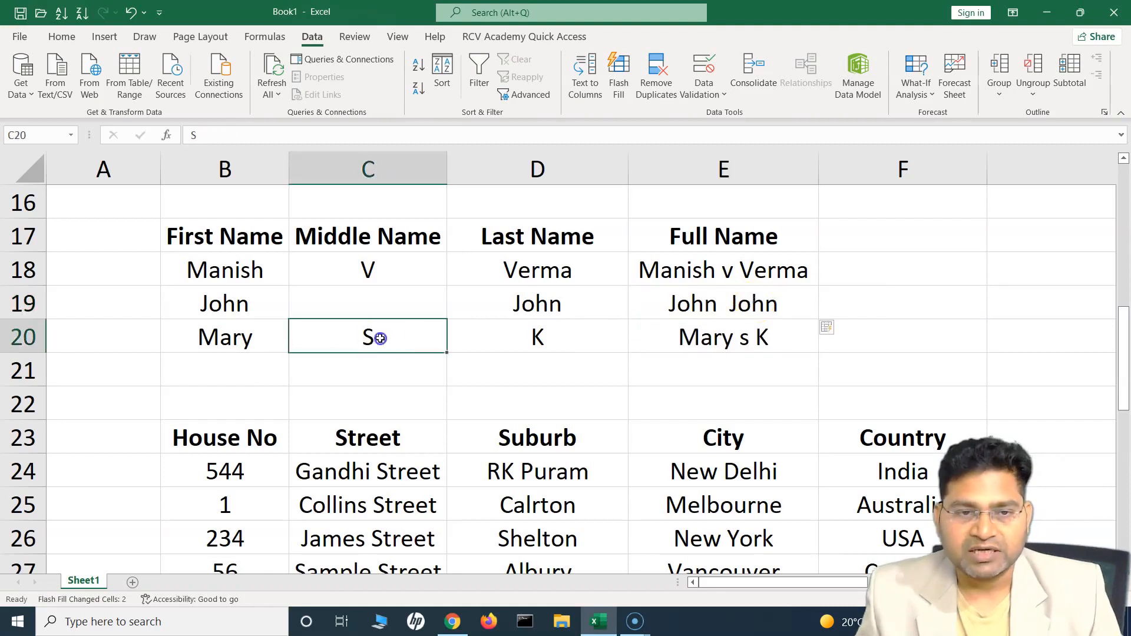
Step: Review the example in E18 and examine the Flash Fill and Quick Analysis options for E18:E20
click(731, 268)
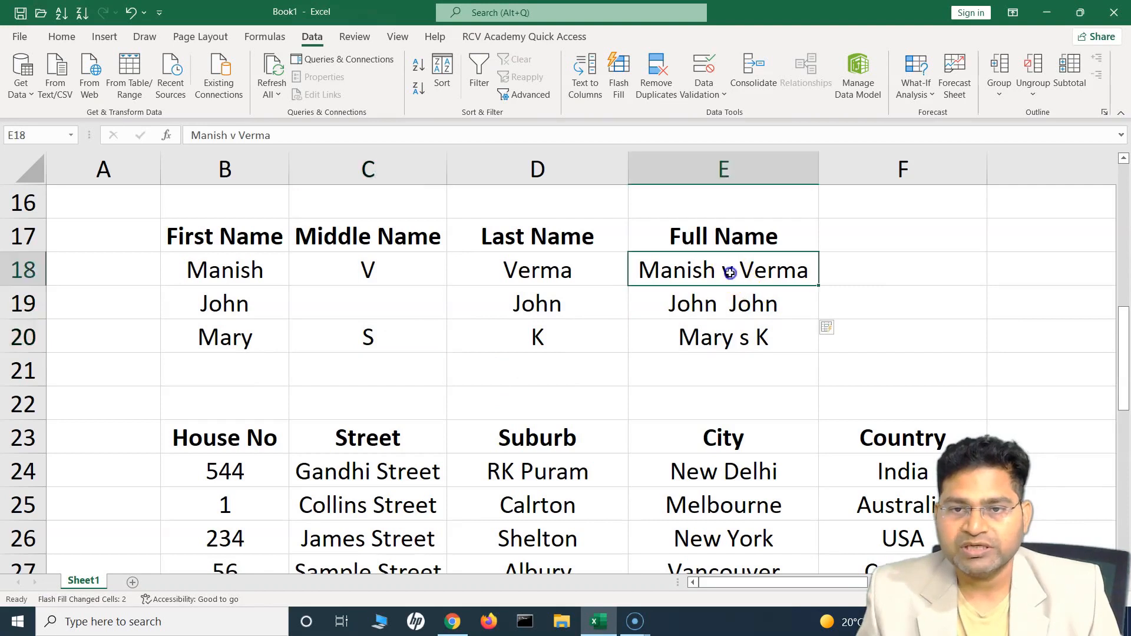
double_click(731, 266)
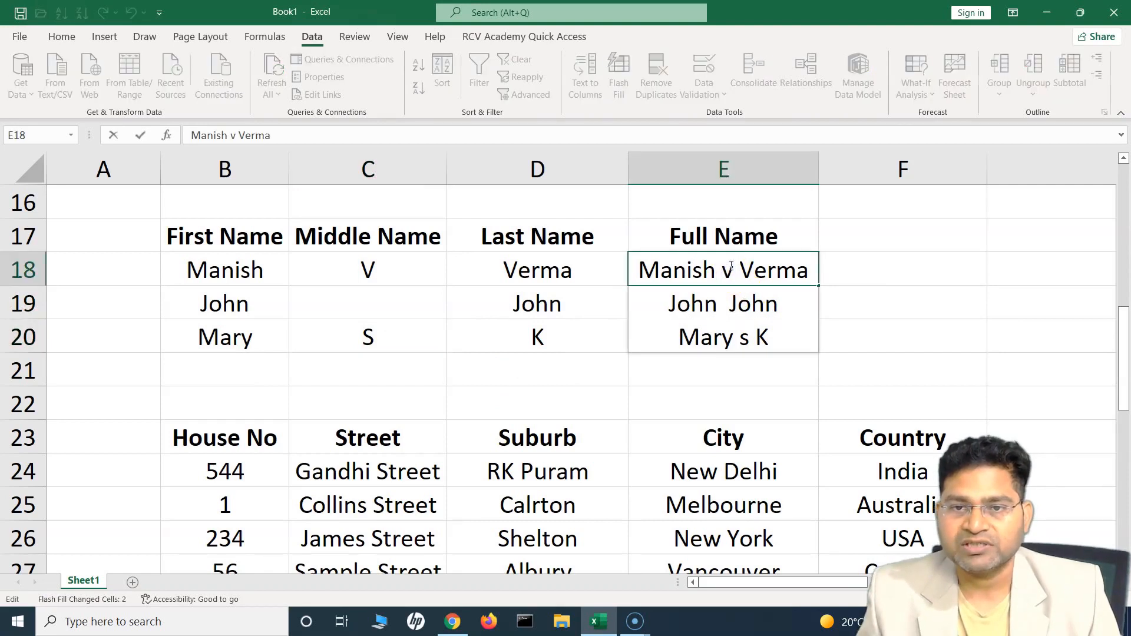
key(Return)
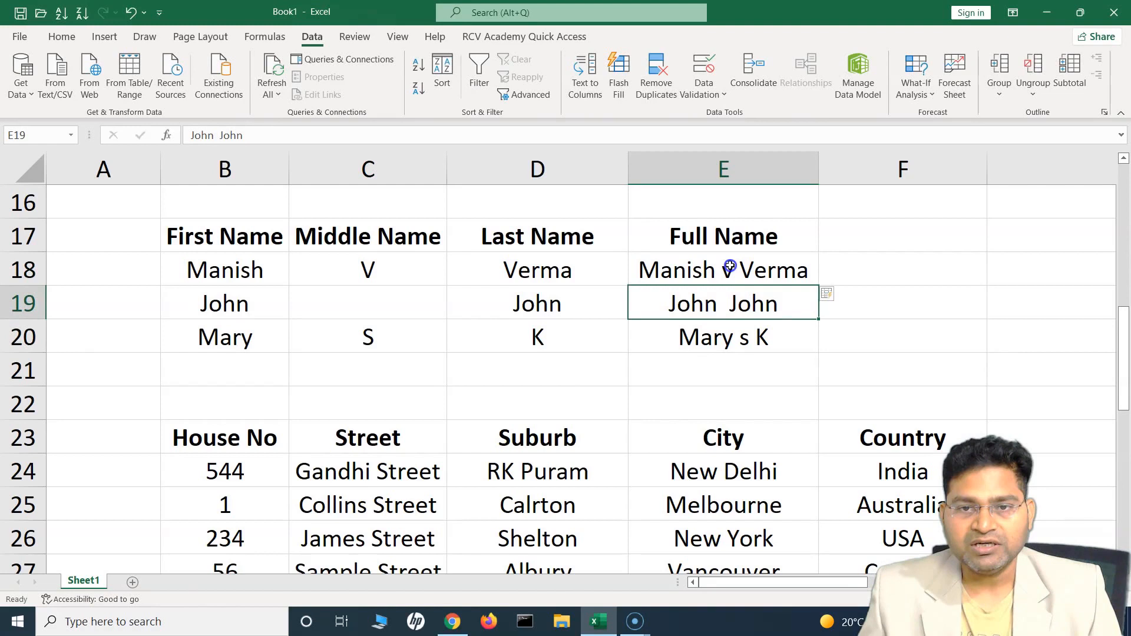
key(Down)
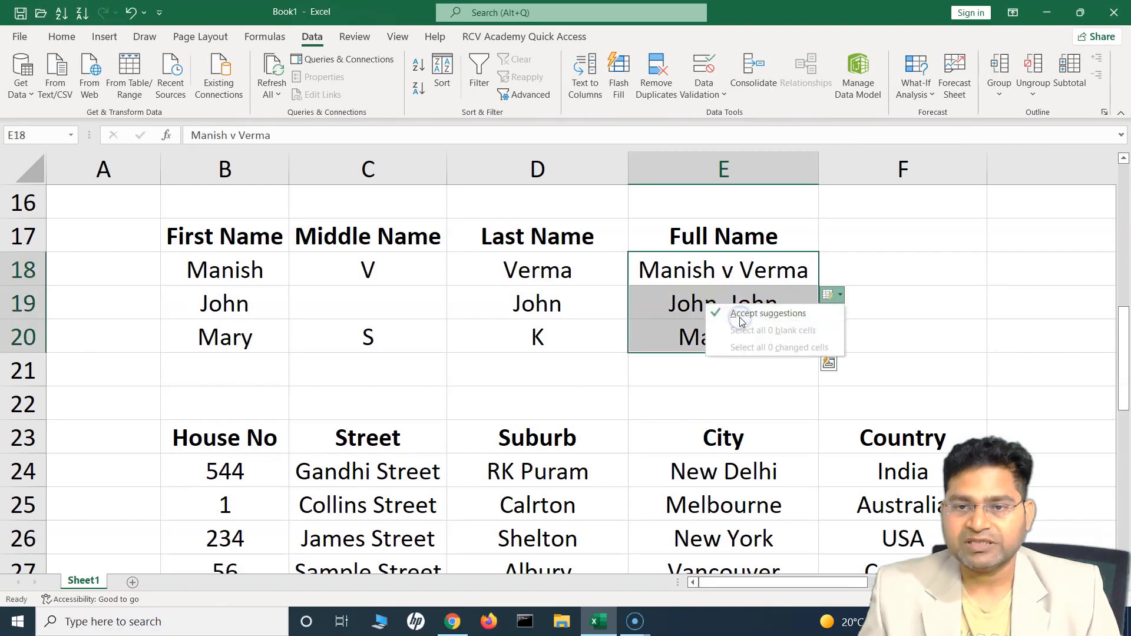
click(832, 297)
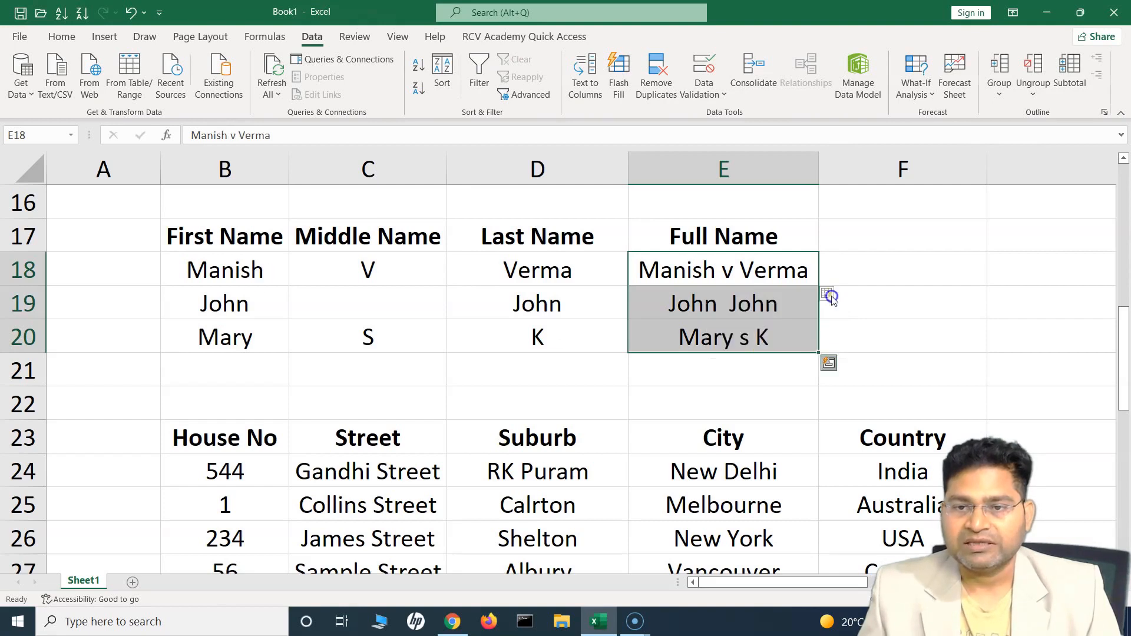
click(828, 365)
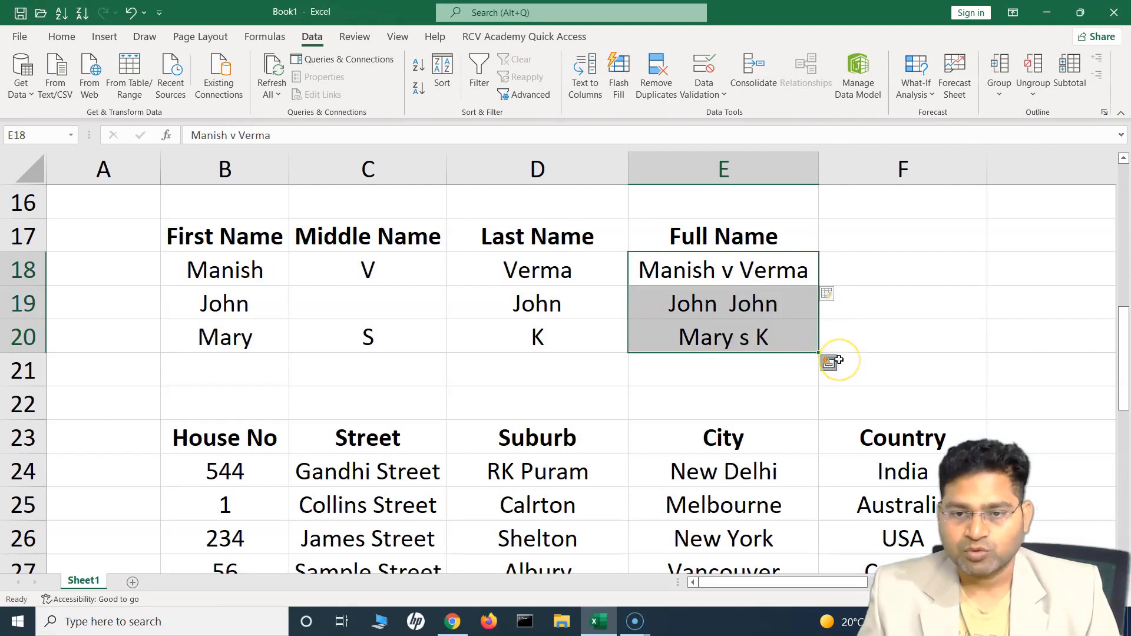
click(838, 361)
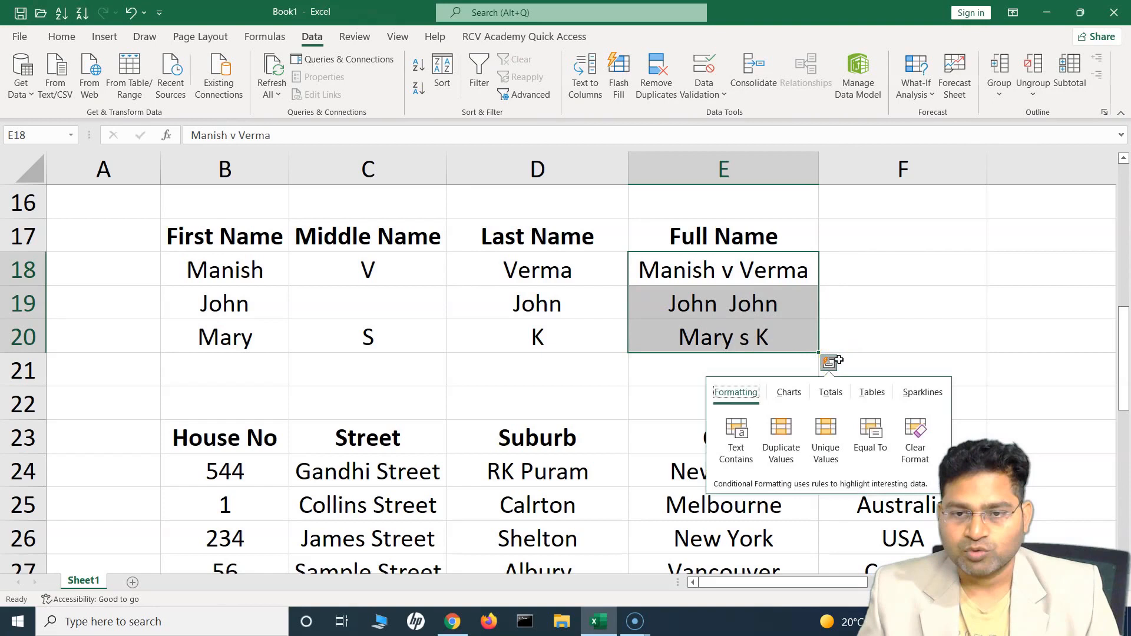
click(768, 331)
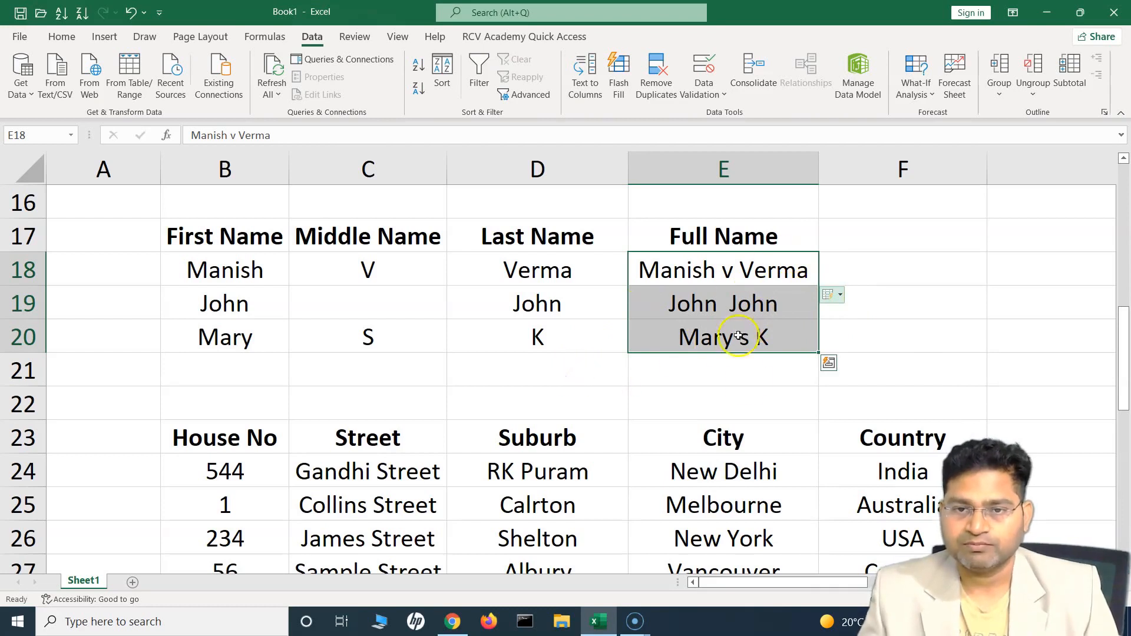
click(556, 382)
Step: Enter an example full address in G24, joining row 24's house number, street, suburb, city and country with a comma and space
scroll(557, 419, down, 2)
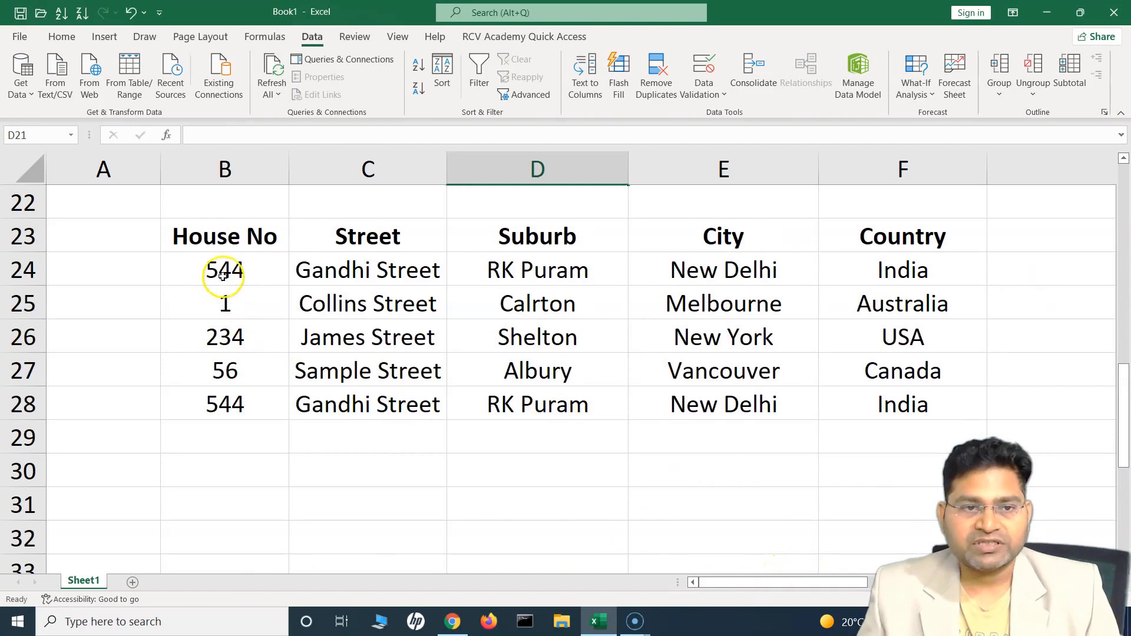
drag(225, 270, 895, 288)
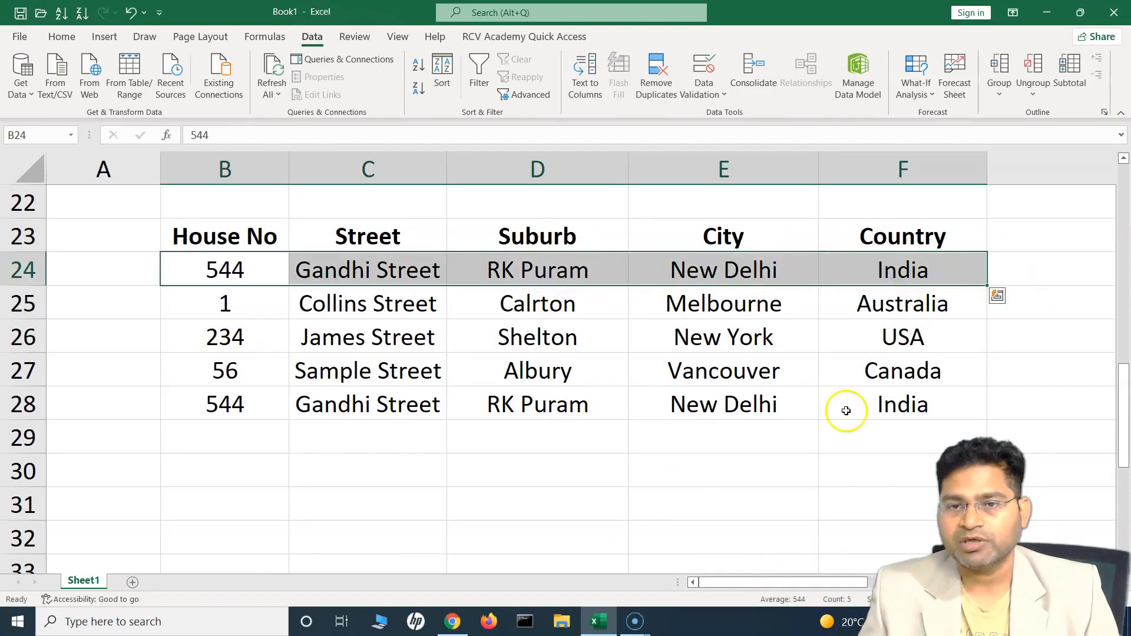
drag(774, 580, 859, 586)
click(833, 268)
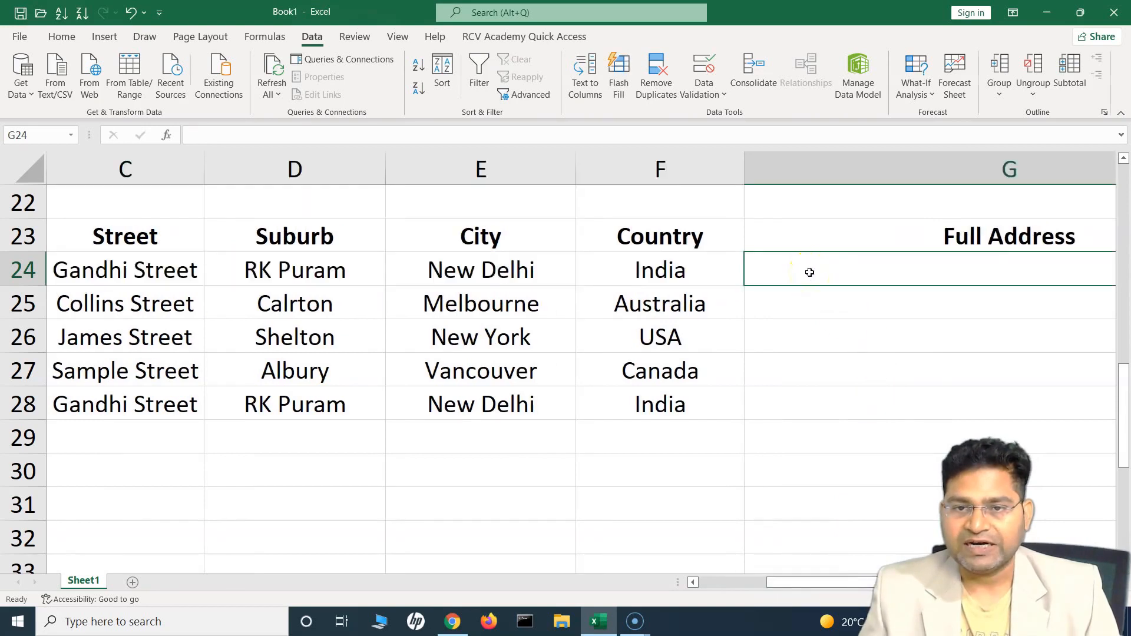
text(544,)
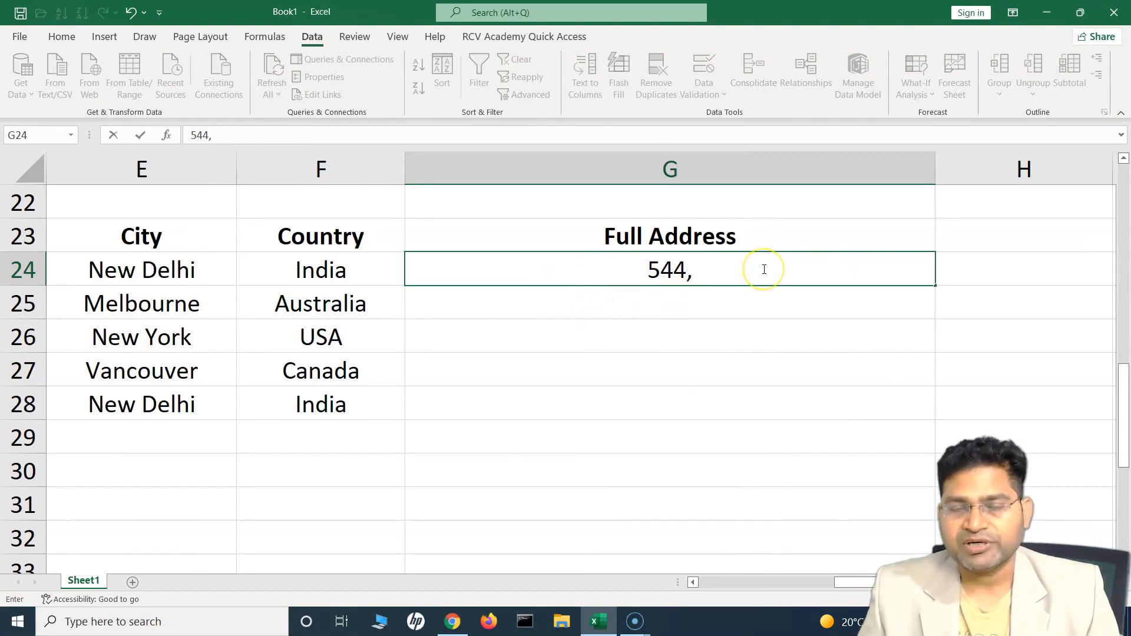
scroll(752, 270, left, 4)
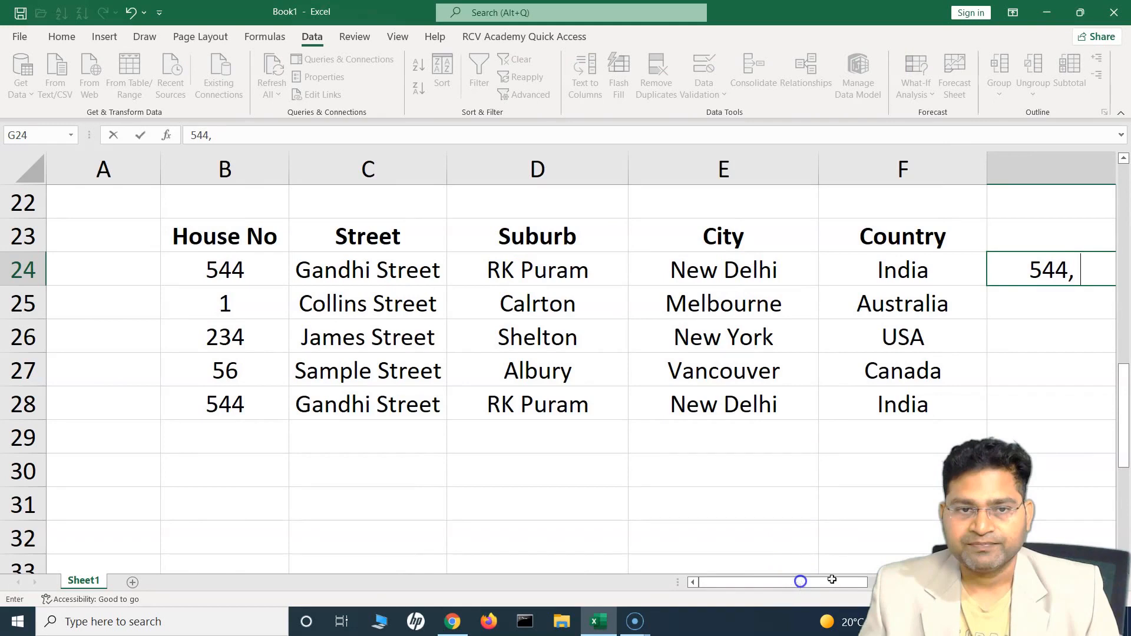
click(801, 583)
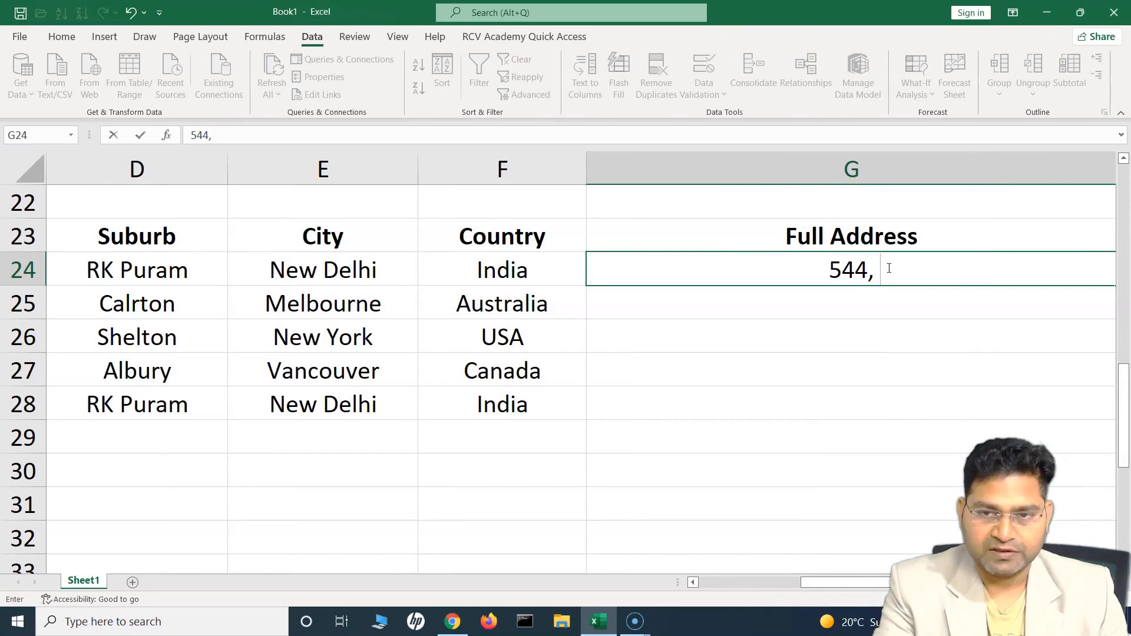
text(Gandhi Stree)
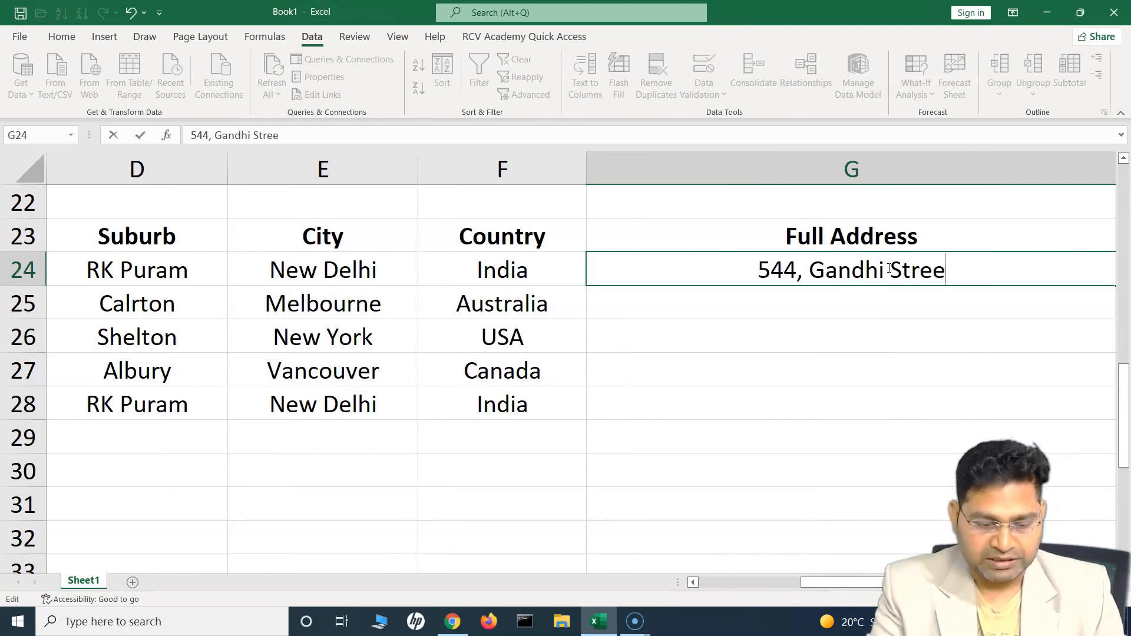
text(t, RK Puram, )
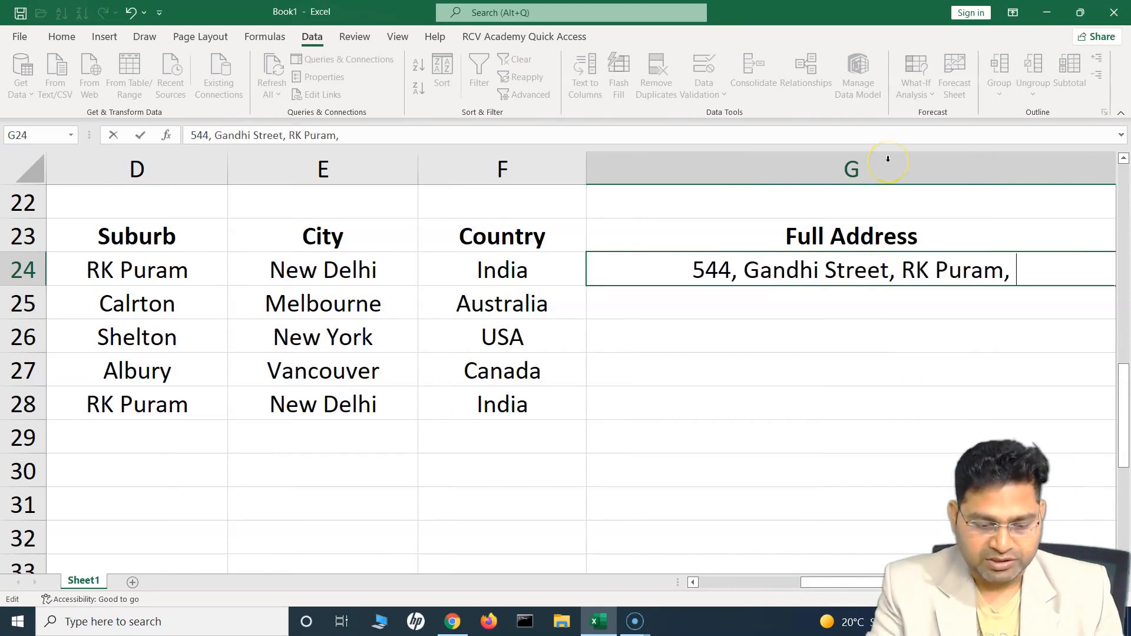
text(New Delhi, Indi)
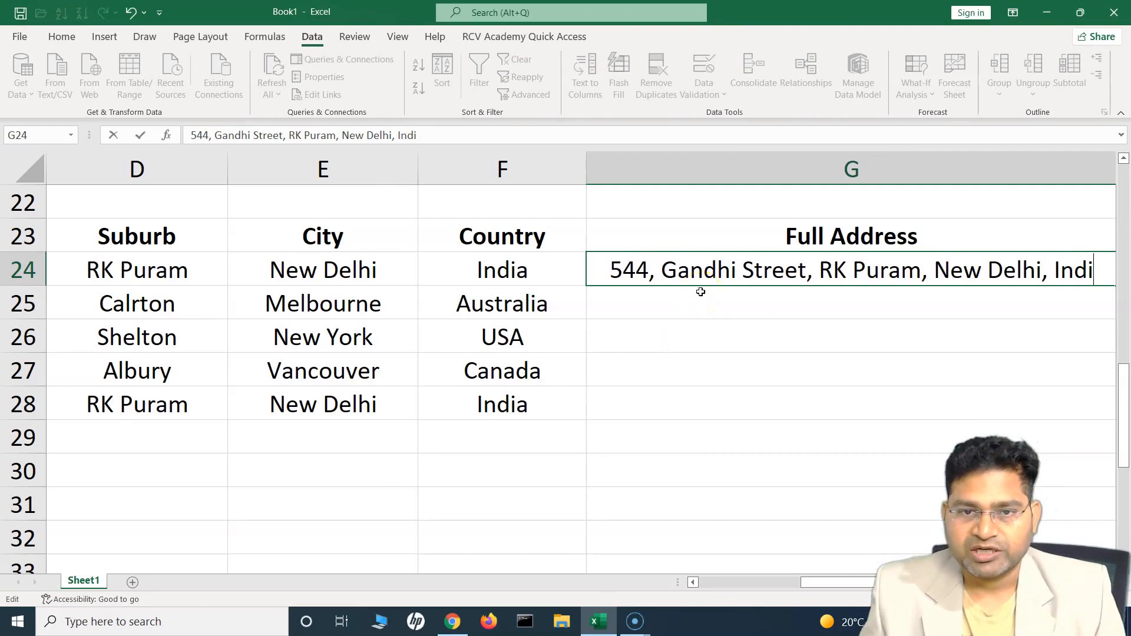
text(a)
click(586, 310)
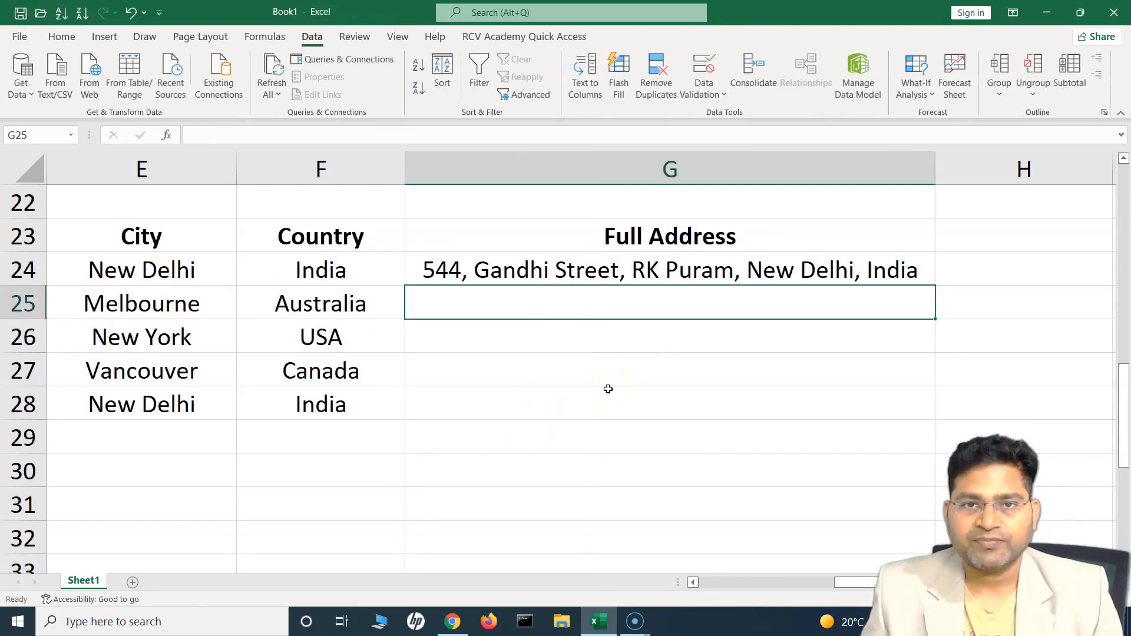
Step: Flash Fill G25:G28 from the example address in G24 and undo the fill
click(580, 331)
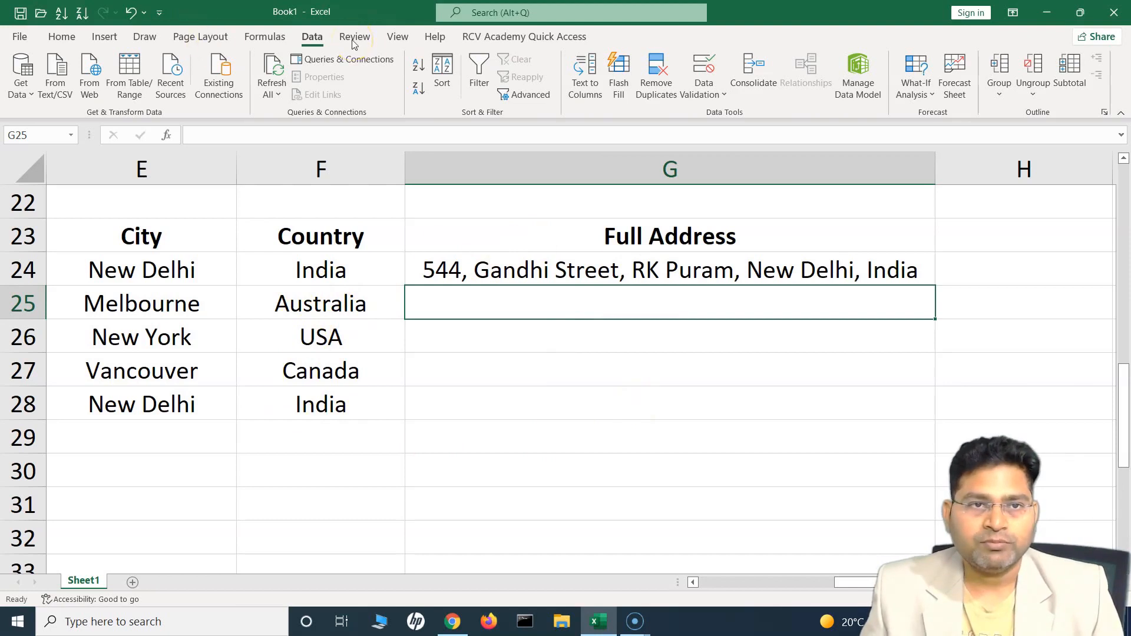
click(618, 74)
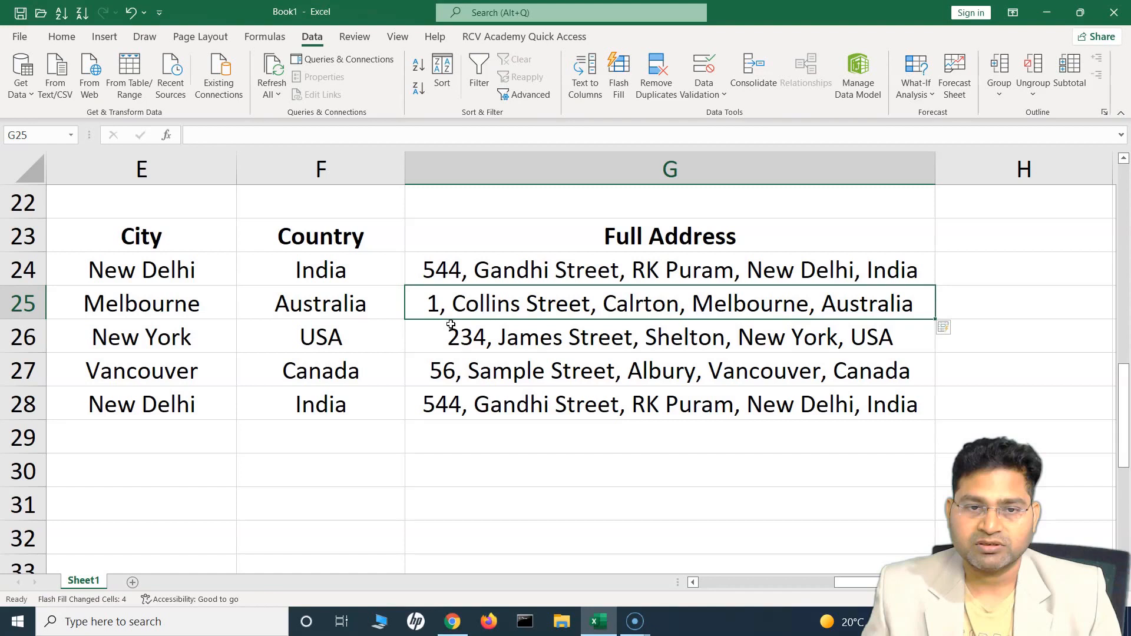
key(ctrl+z)
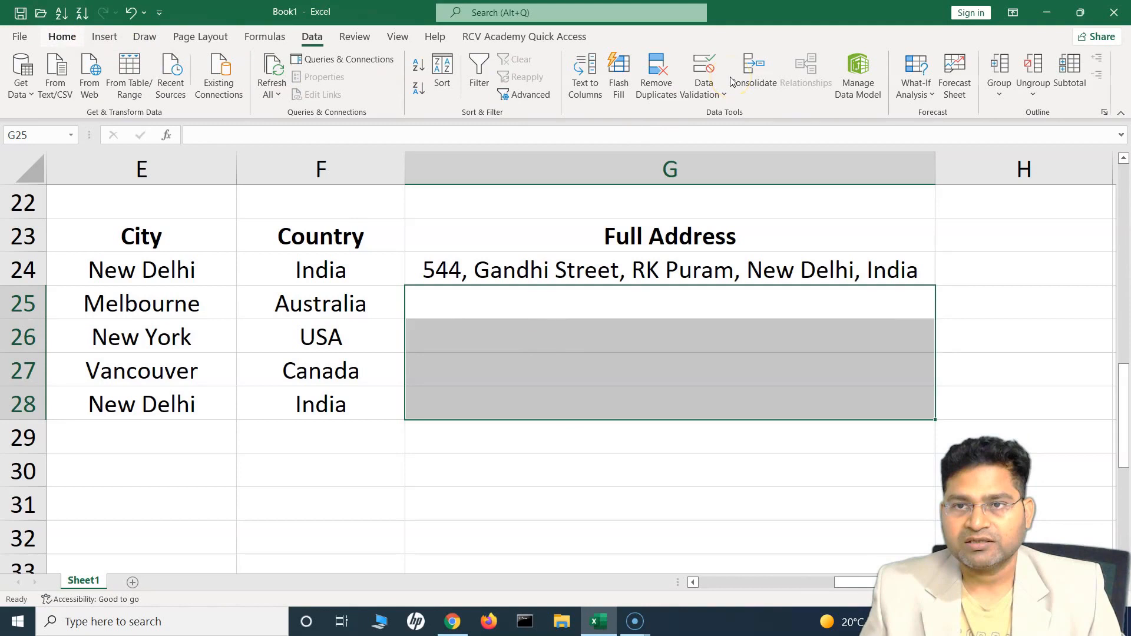
Step: Flash Fill the Full Address cells G25:G28 again from the comma-separated example in G24
key(ctrl+e)
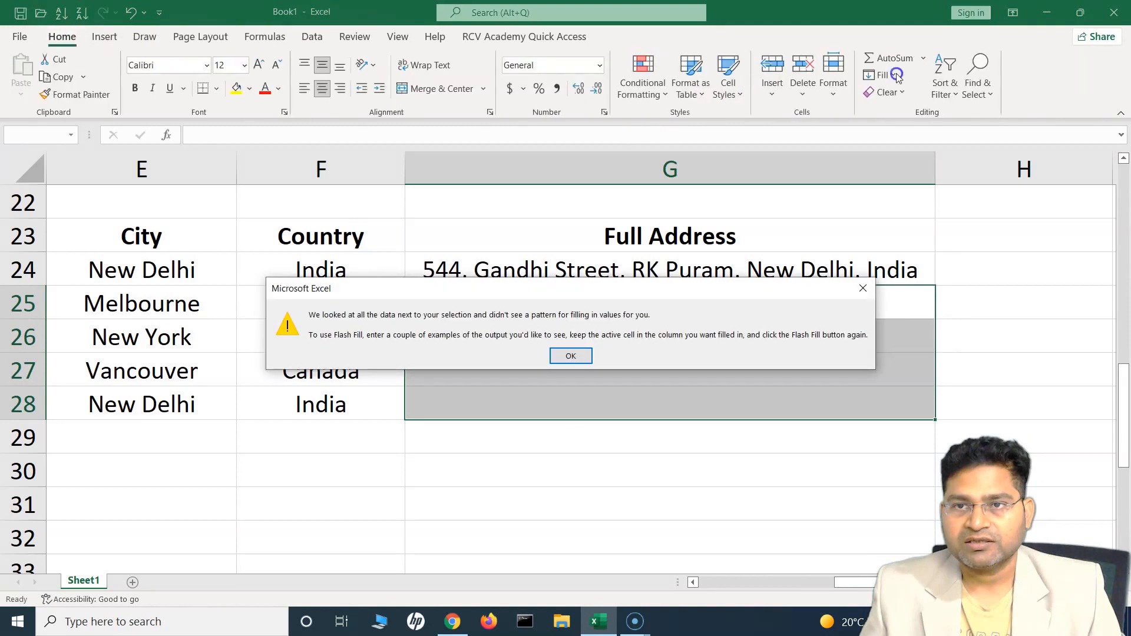
key(Return)
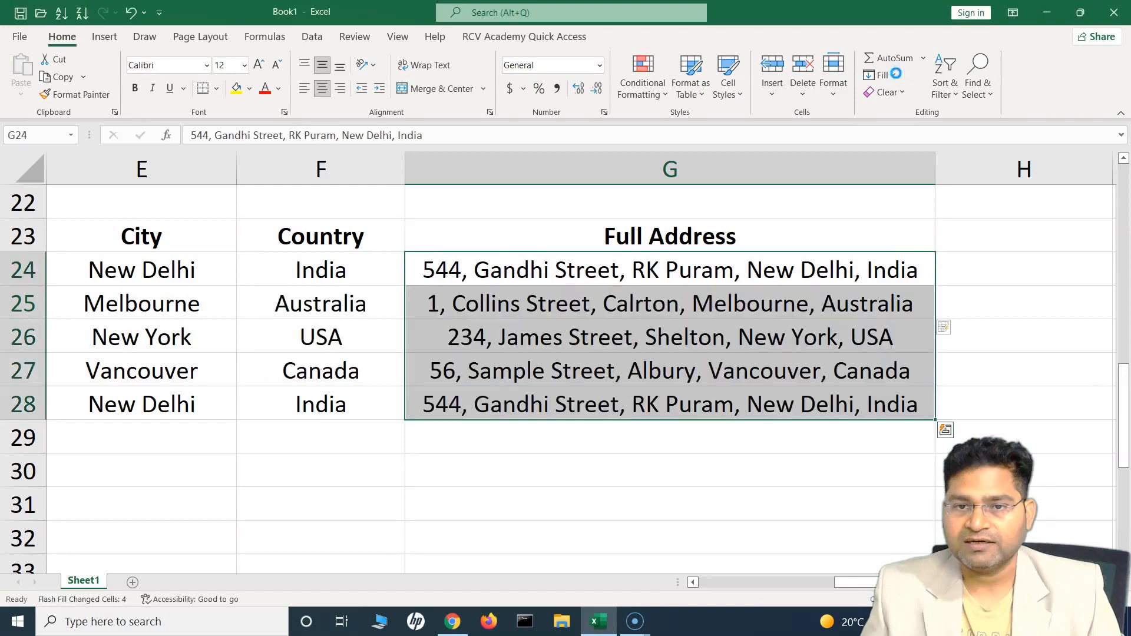
click(655, 304)
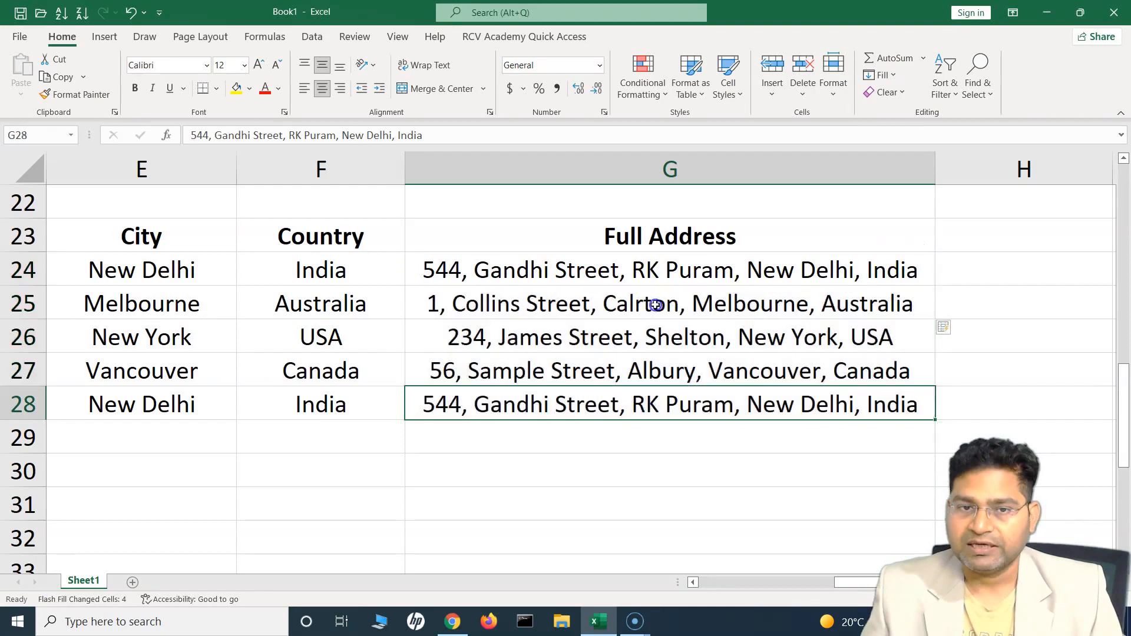
Step: Change the separator after the house number in G24 to a colon and space, and Flash Fill G25:G28 from the revised example
double_click(467, 270)
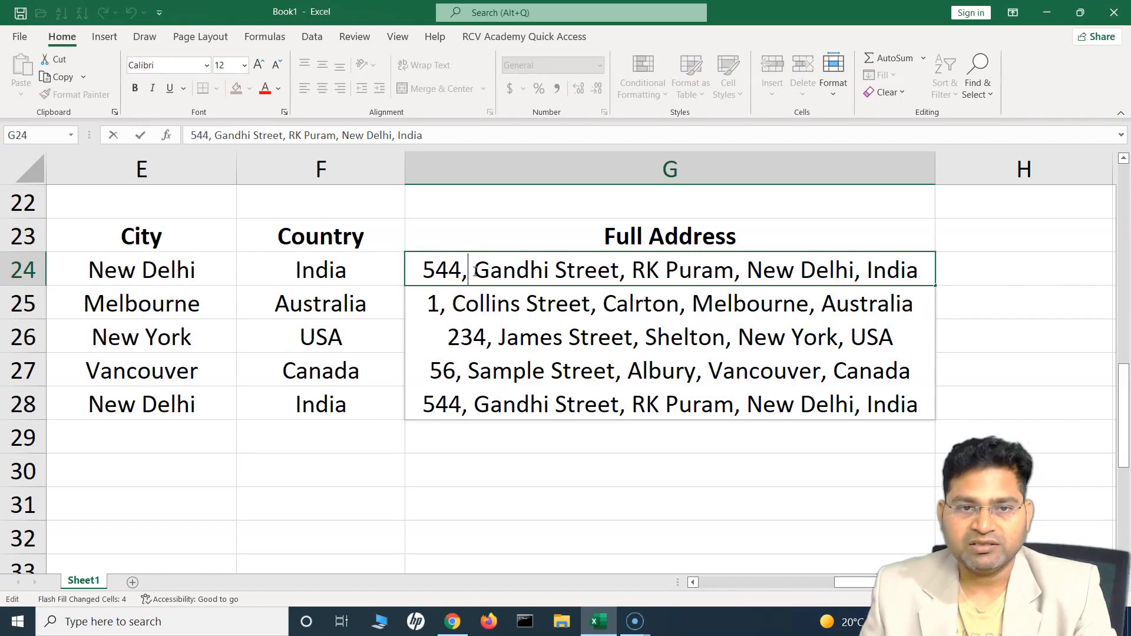
key(BackSpace)
key(BackSpace)
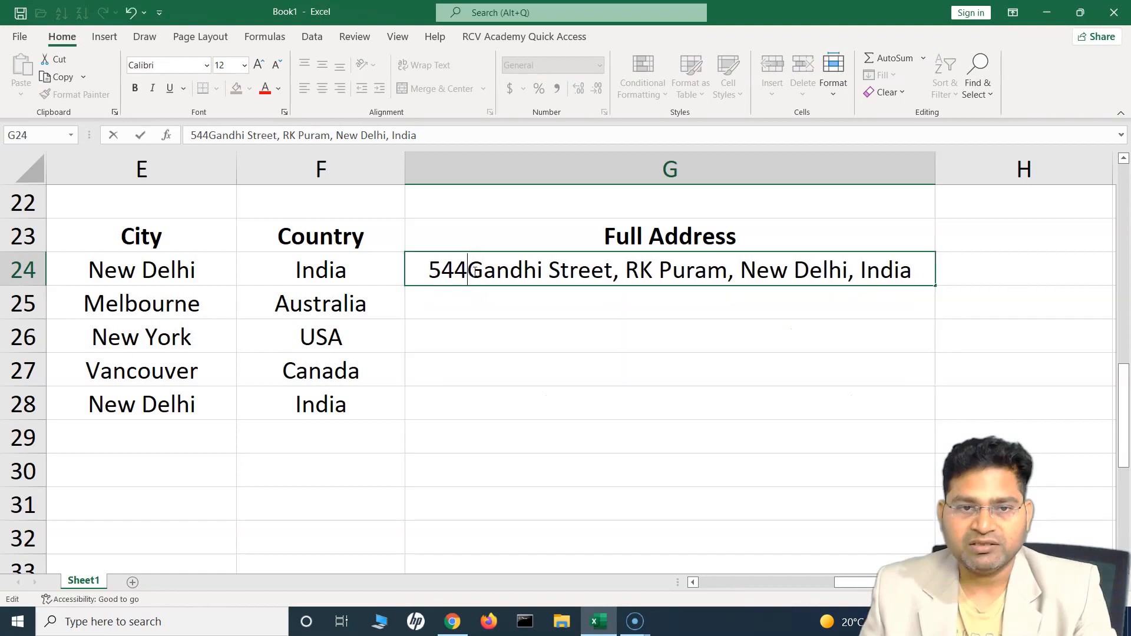
text(:)
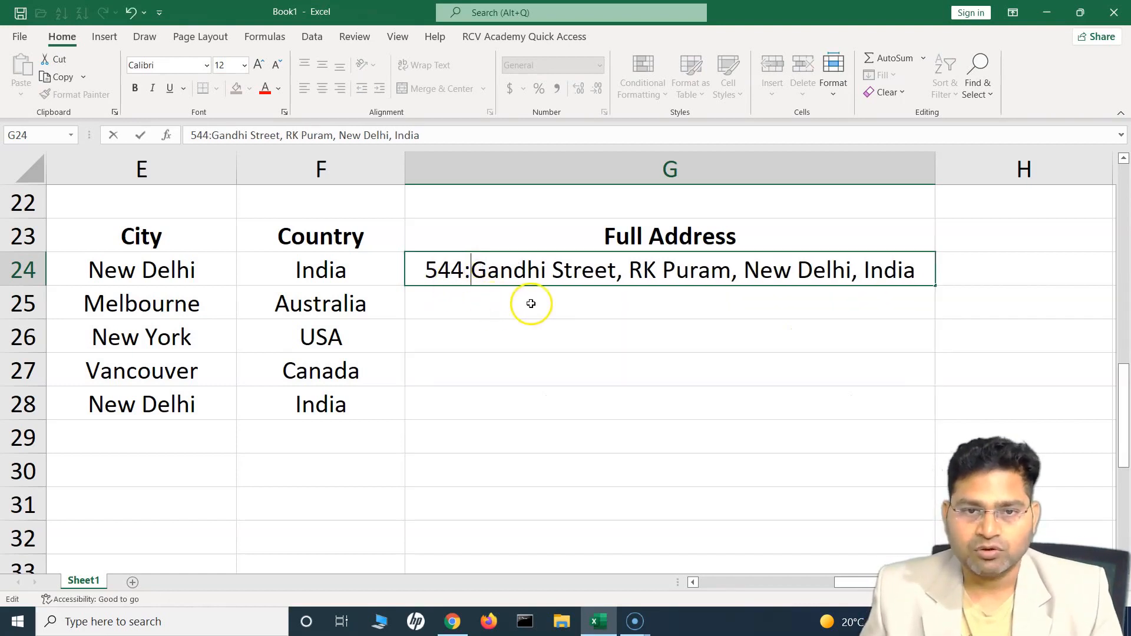
click(733, 304)
click(726, 272)
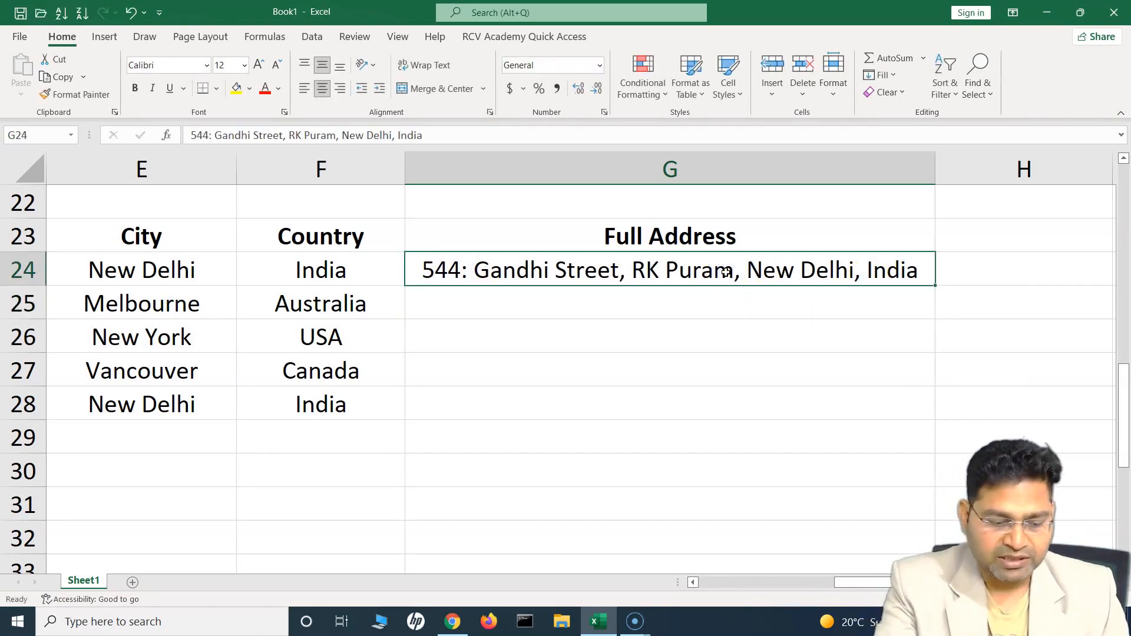
key(Return)
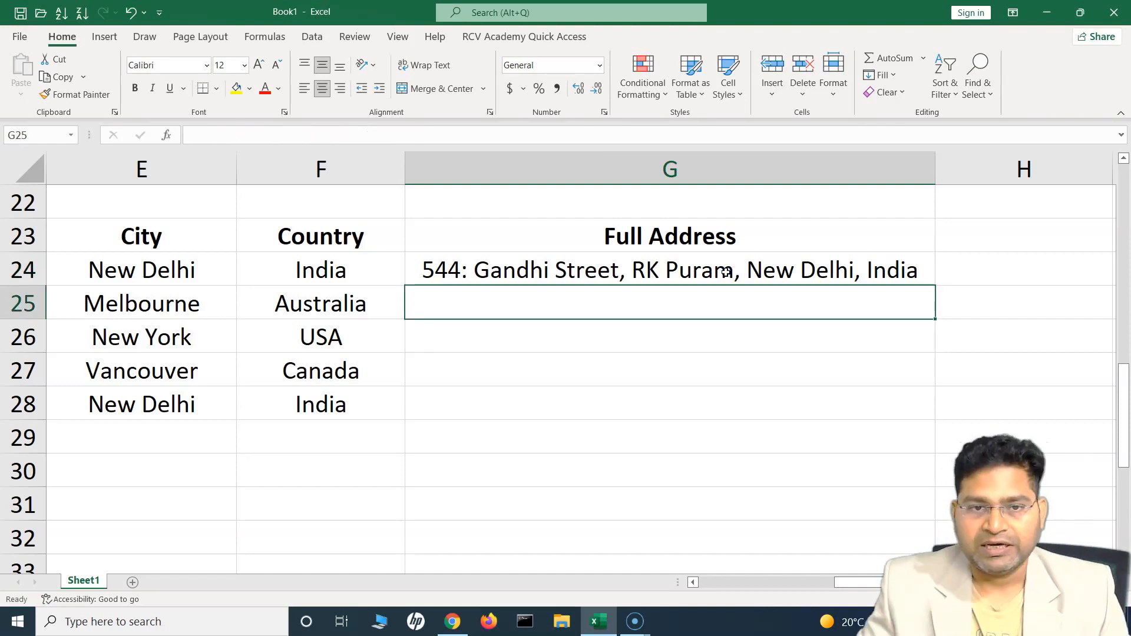
key(ctrl+e)
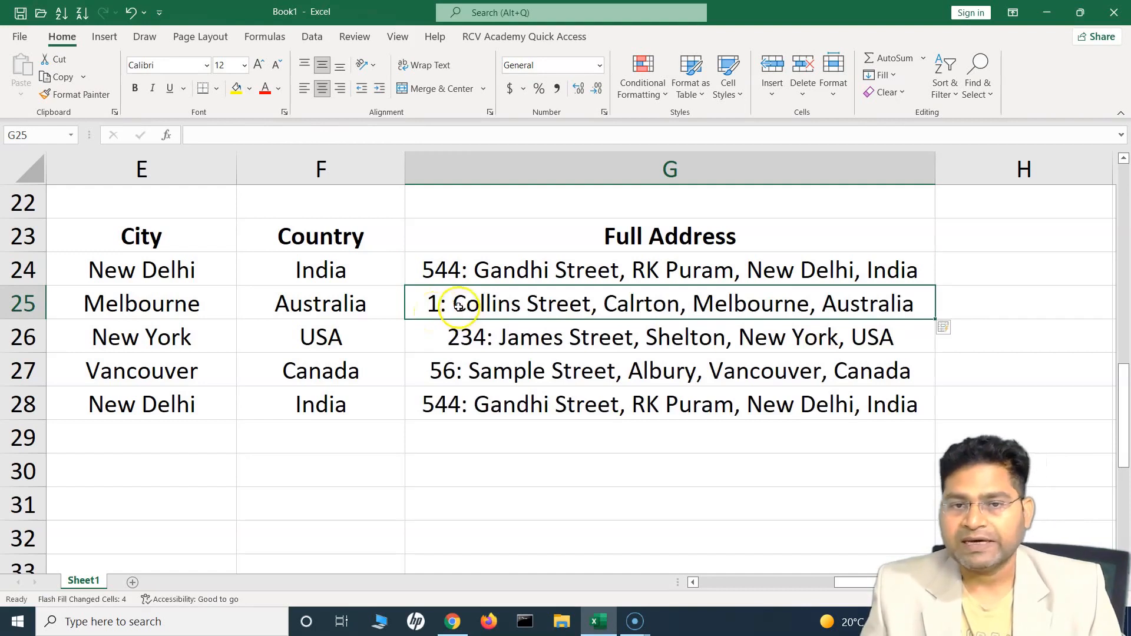